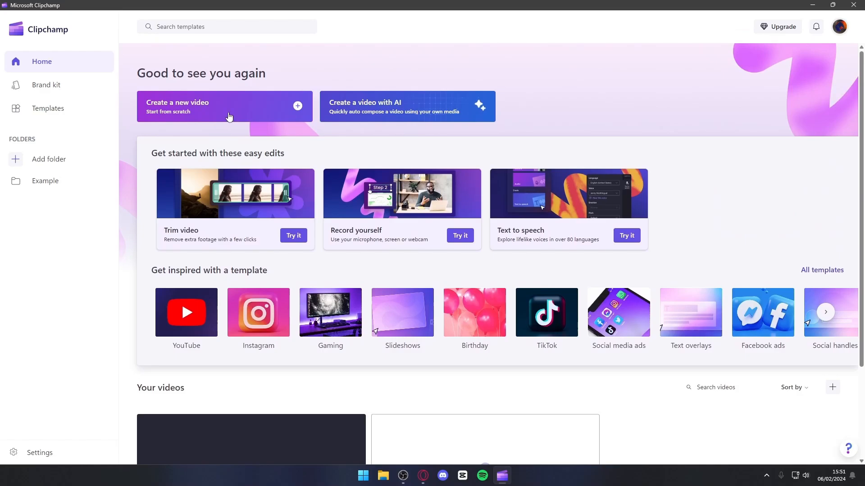
- Create a new video from scratch and open the Downloads folder in a reduced File Explorer window over the editor
{"action": "left_click", "coordinate": [278, 113]}
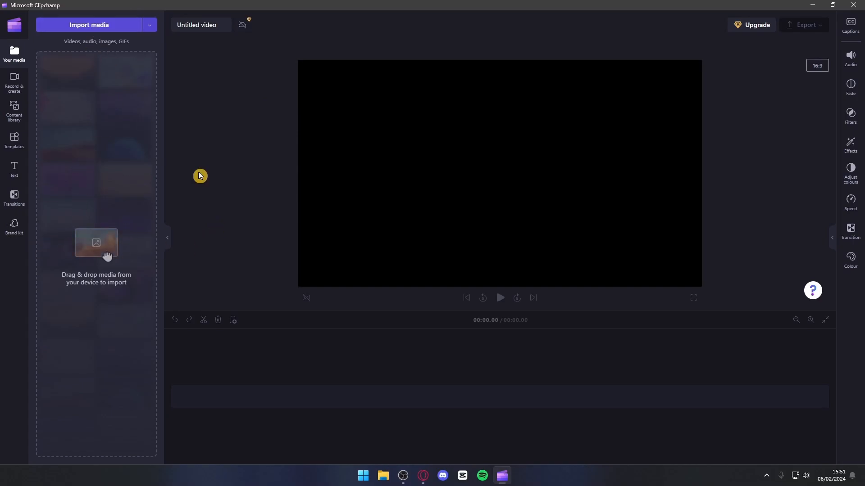
{"action": "left_click", "coordinate": [383, 475]}
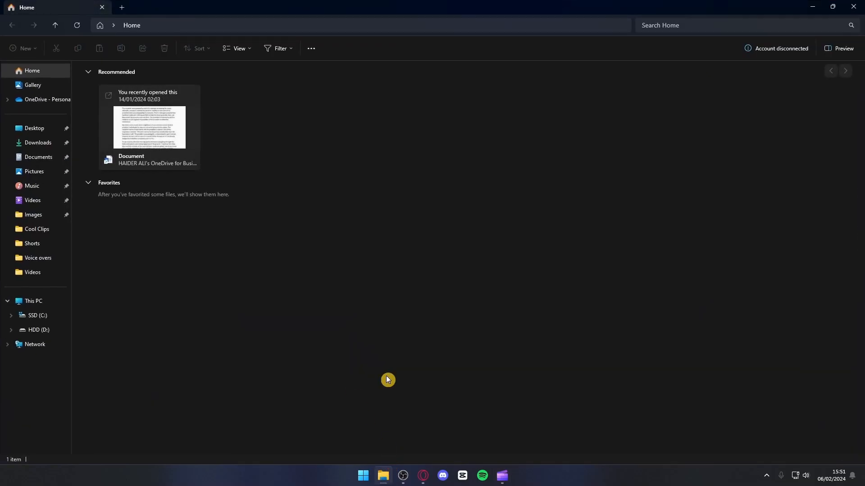
{"action": "left_click", "coordinate": [832, 6]}
{"action": "left_click_drag", "start_coordinate": [538, 15], "coordinate": [582, 59]}
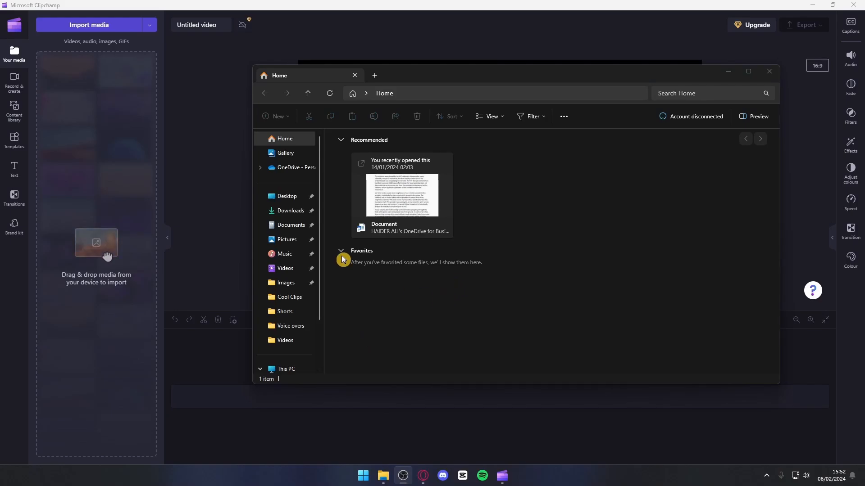
{"action": "left_click", "coordinate": [295, 210]}
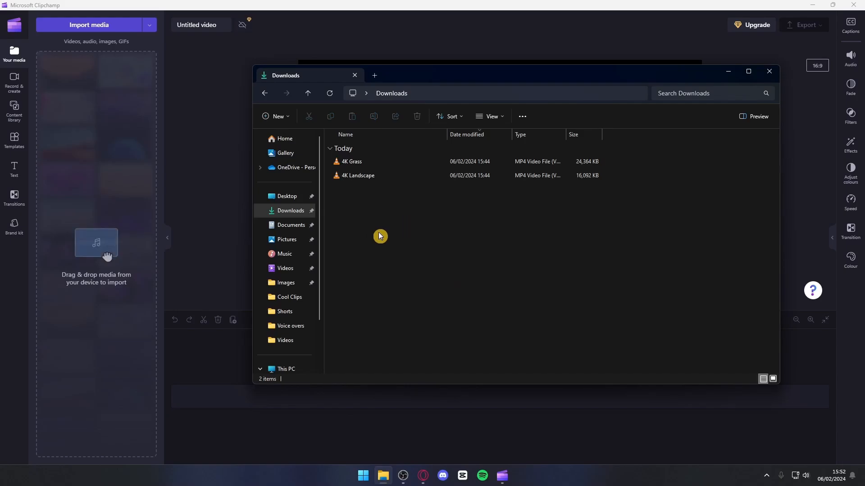
- Import the 4K Landscape and 4K Grass videos from Downloads into the project's media, and close File Explorer
{"action": "left_click", "coordinate": [372, 175]}
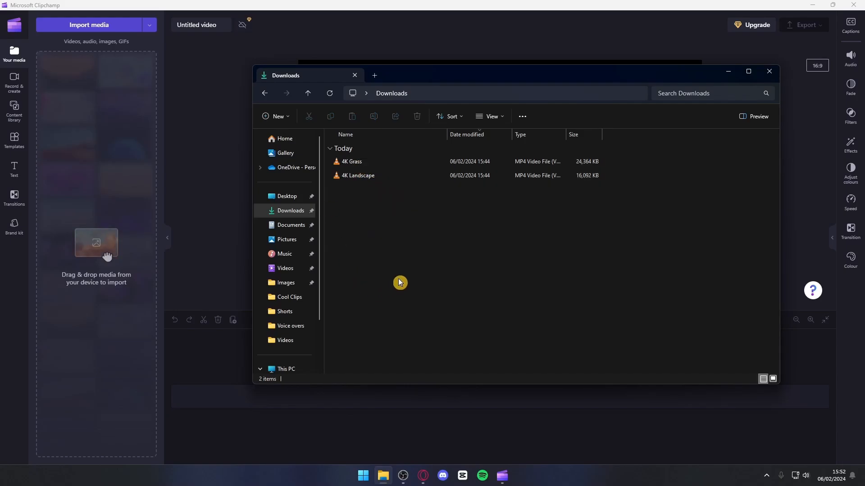
{"action": "left_click", "coordinate": [355, 175]}
{"action": "left_click_drag", "start_coordinate": [355, 175], "coordinate": [91, 141]}
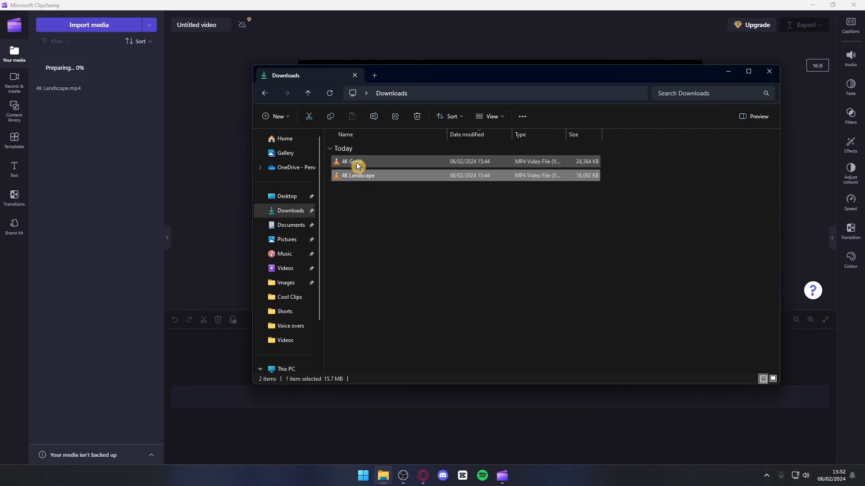
{"action": "left_click_drag", "start_coordinate": [358, 166], "coordinate": [48, 188]}
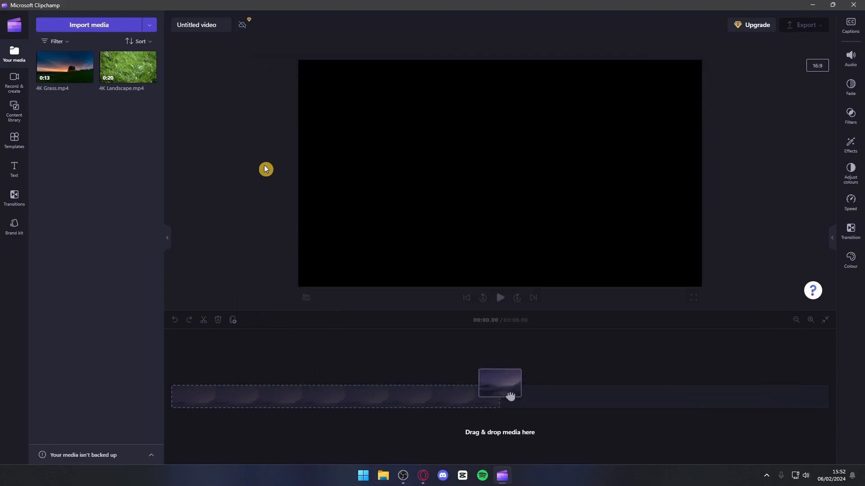
{"action": "left_click", "coordinate": [771, 70]}
- Place 4K Landscape.mp4 at the start of the timeline and preview a frame near its end, at about 18.6 seconds
{"action": "mouse_move", "coordinate": [55, 76]}
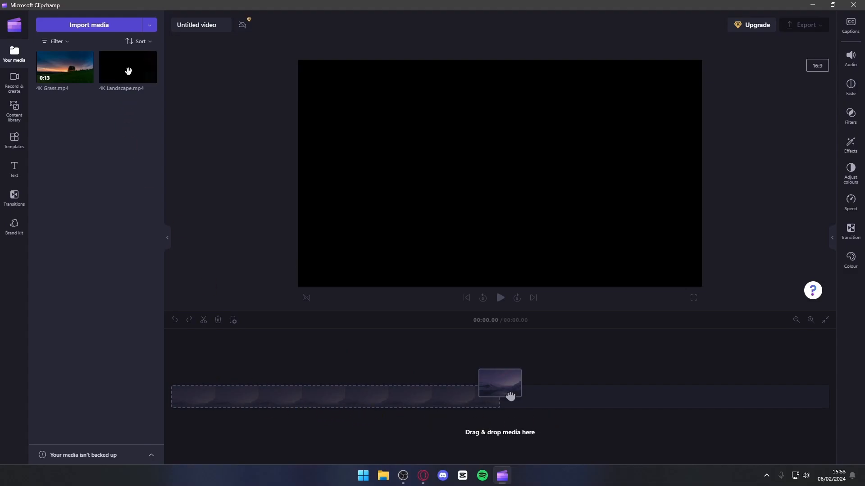
{"action": "left_click_drag", "start_coordinate": [127, 71], "coordinate": [196, 401]}
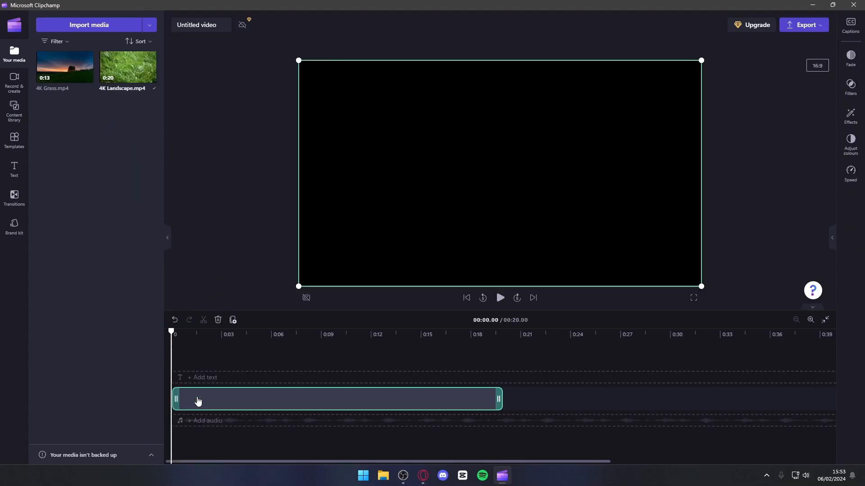
{"action": "left_click", "coordinate": [480, 338]}
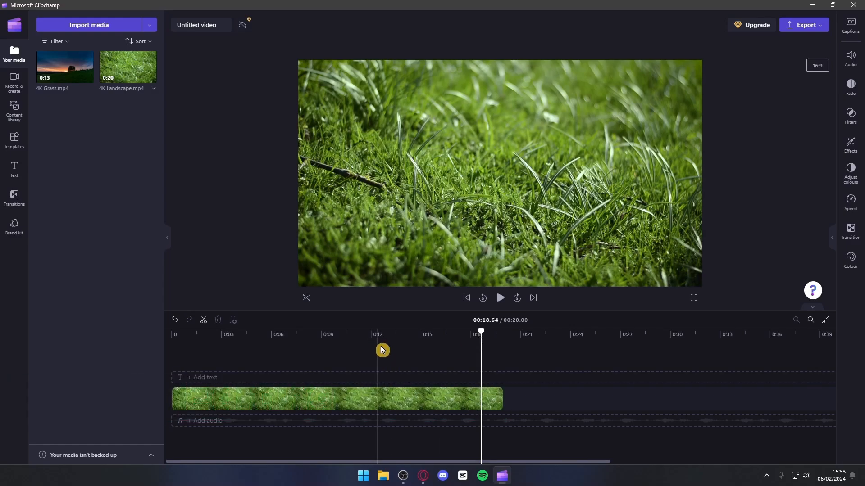
- Split the 4K Landscape clip on the timeline at about 2.98 seconds
{"action": "left_click", "coordinate": [440, 399]}
{"action": "left_click", "coordinate": [437, 402]}
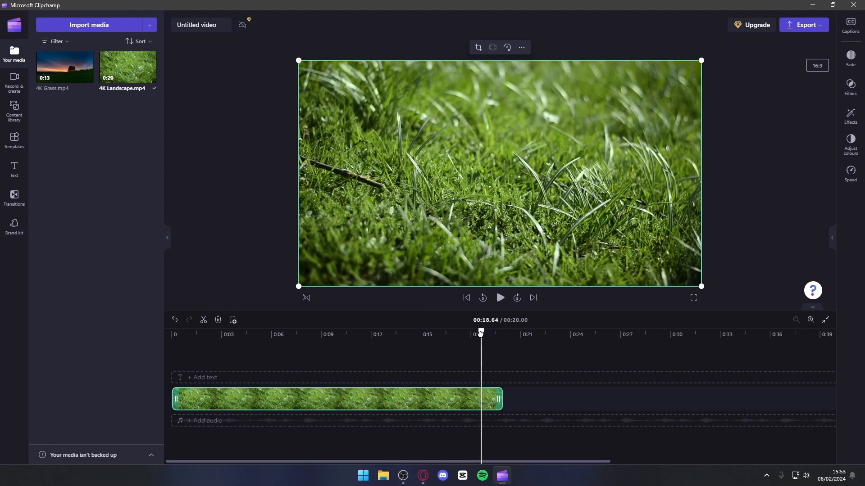
{"action": "left_click_drag", "start_coordinate": [481, 333], "coordinate": [220, 363]}
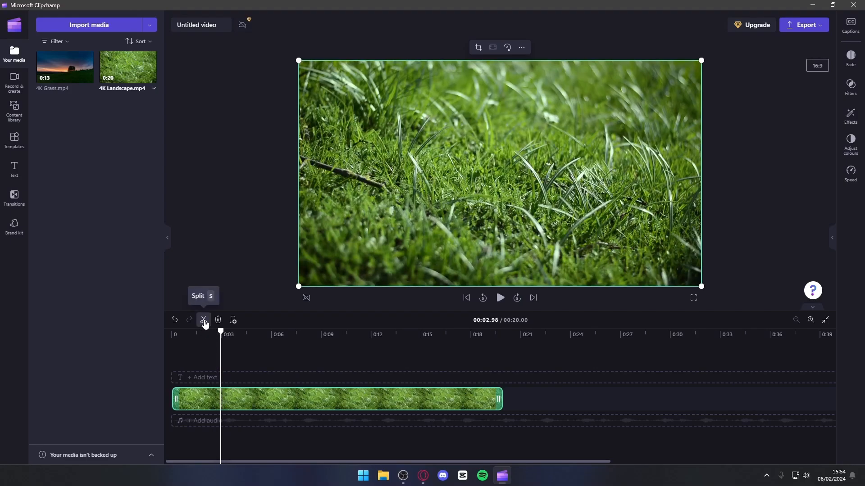
{"action": "left_click", "coordinate": [219, 361]}
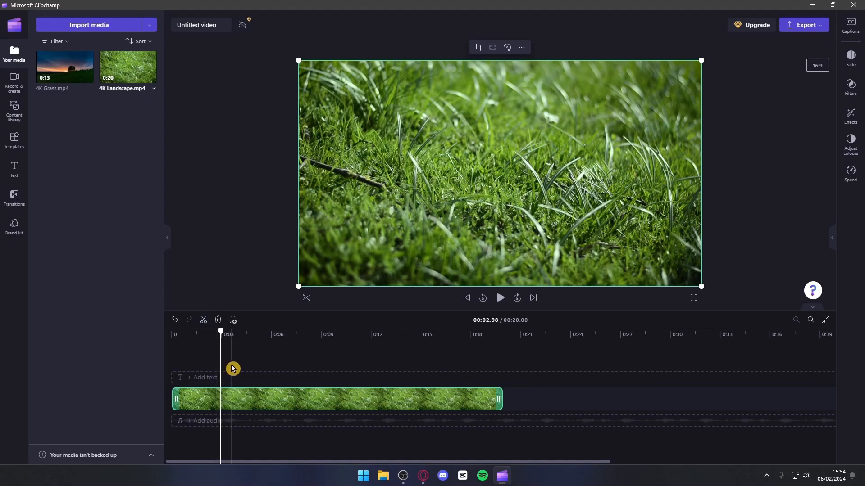
{"action": "key", "text": "s"}
- Split the remaining long piece of the landscape clip at about 12.11 seconds and deselect it
{"action": "left_click_drag", "start_coordinate": [220, 349], "coordinate": [372, 383]}
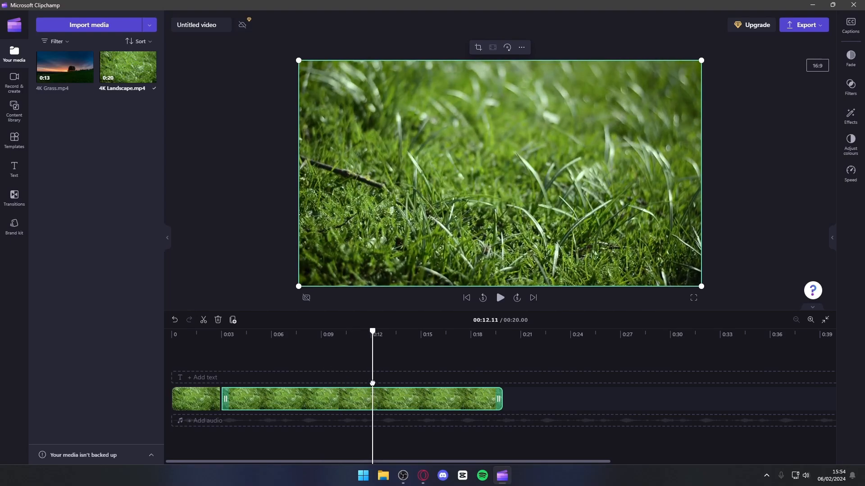
{"action": "key", "text": "s"}
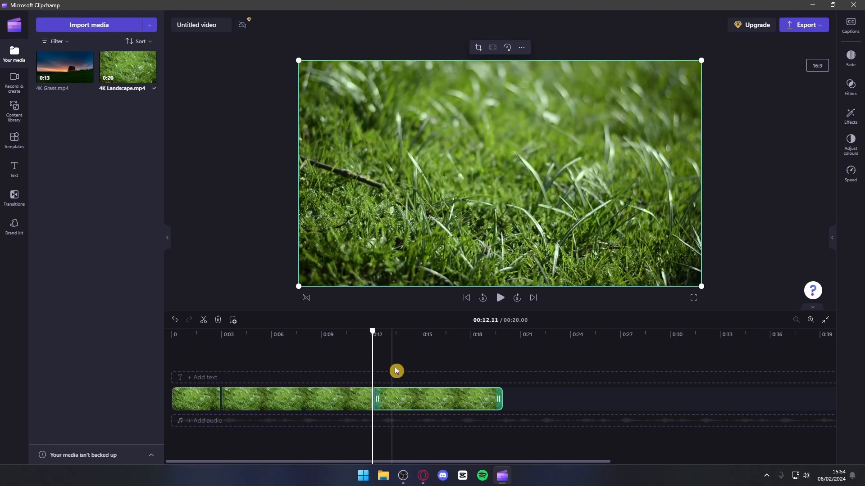
{"action": "left_click", "coordinate": [433, 361]}
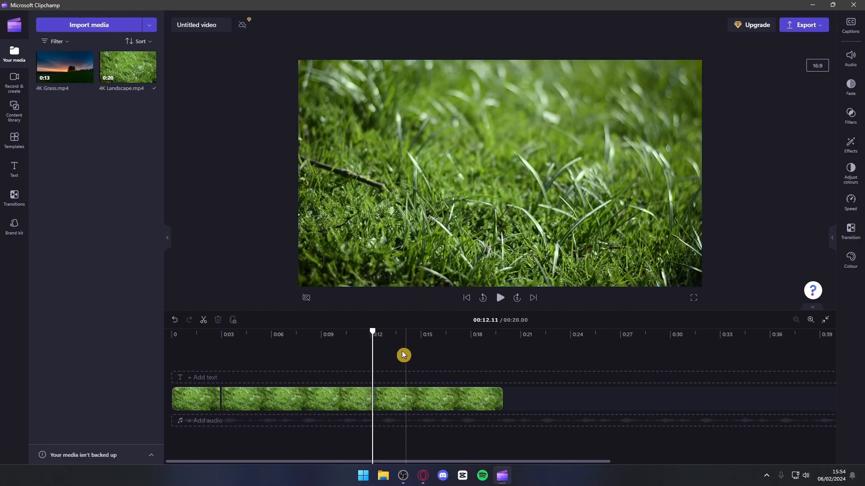
- Move the middle piece past the last one to about 0:24, and the short first piece into the space between them
{"action": "left_click", "coordinate": [414, 396]}
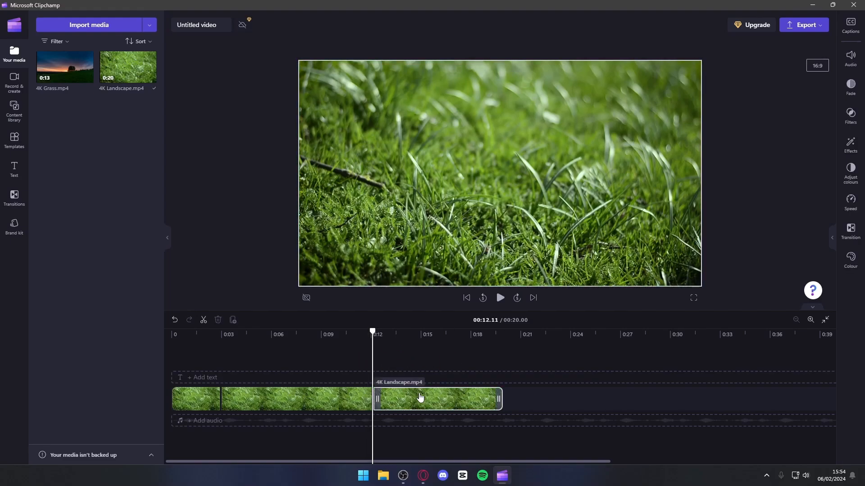
{"action": "left_click", "coordinate": [322, 402]}
{"action": "left_click_drag", "start_coordinate": [317, 403], "coordinate": [672, 399]}
{"action": "left_click", "coordinate": [198, 397]}
{"action": "left_click_drag", "start_coordinate": [198, 398], "coordinate": [529, 401]}
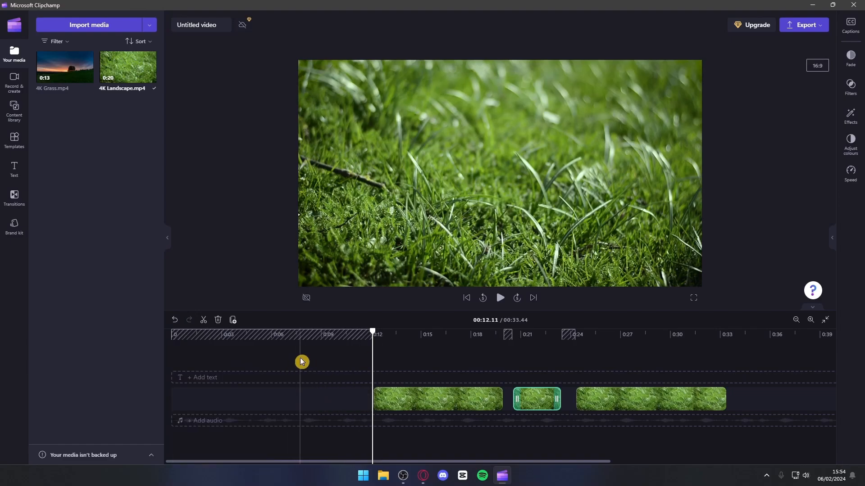
- Undo the two clip moves and redo both of them
{"action": "left_click", "coordinate": [174, 320]}
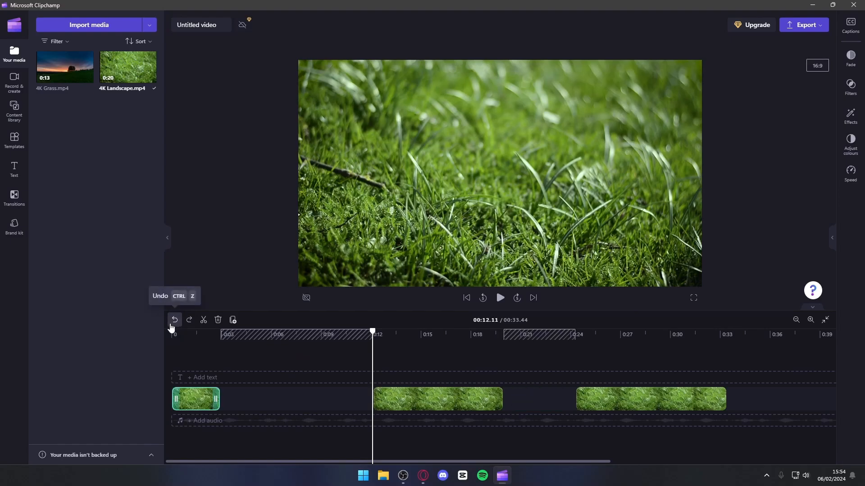
{"action": "left_click", "coordinate": [175, 323]}
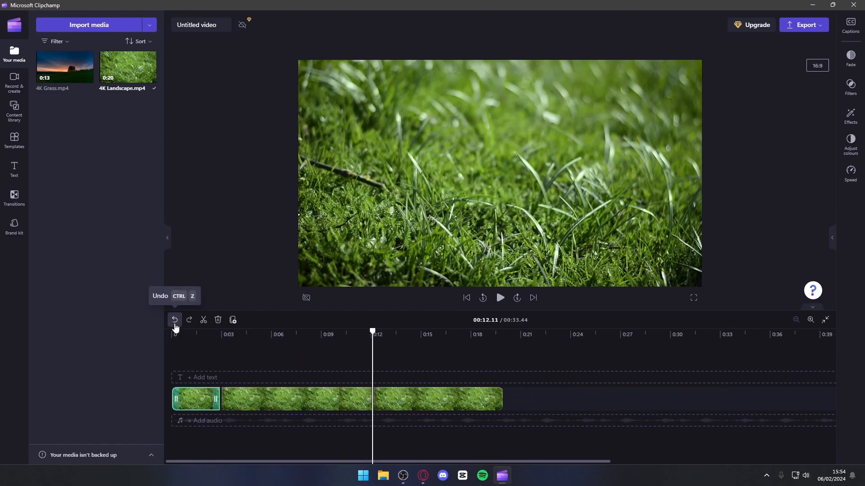
{"action": "left_click", "coordinate": [189, 320]}
{"action": "left_click", "coordinate": [190, 320]}
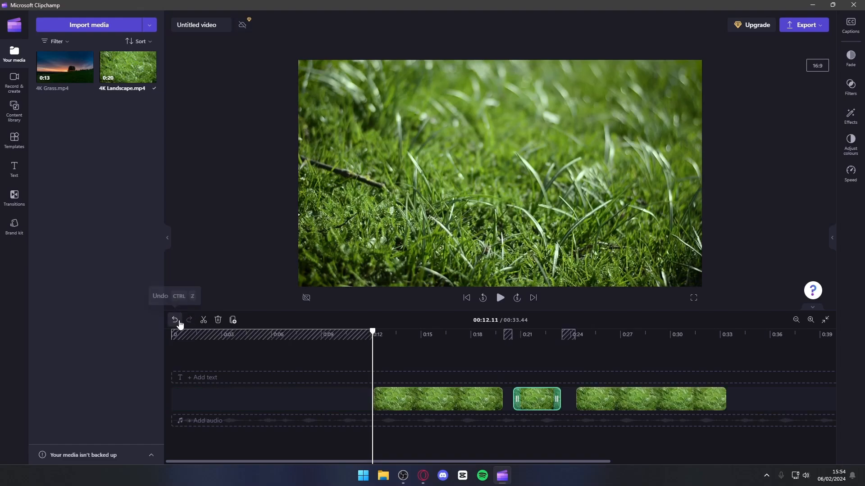
- Shift the short piece closer to the clip following it, and delete all visual gaps on the timeline
{"action": "left_click", "coordinate": [473, 348]}
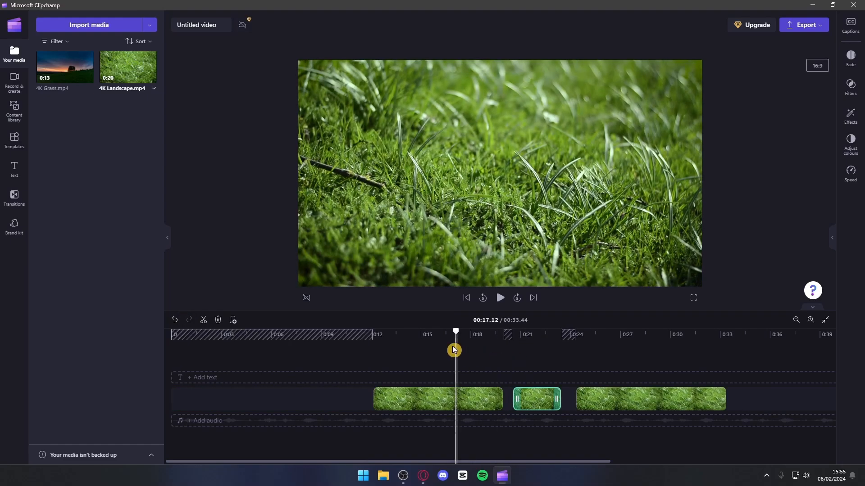
{"action": "left_click_drag", "start_coordinate": [536, 397], "coordinate": [583, 404]}
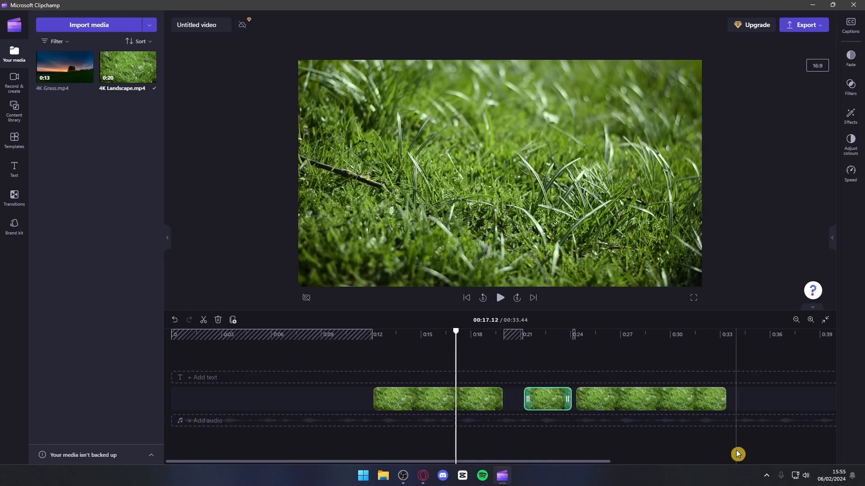
{"action": "right_click", "coordinate": [747, 397]}
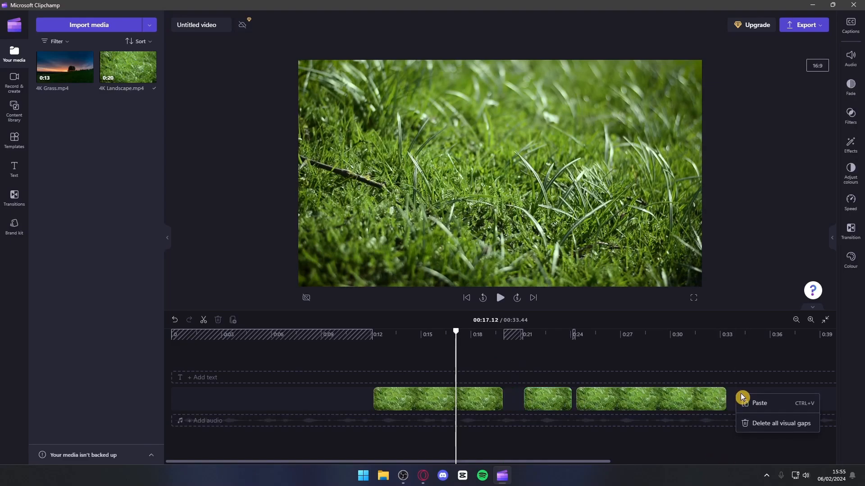
{"action": "left_click", "coordinate": [786, 426]}
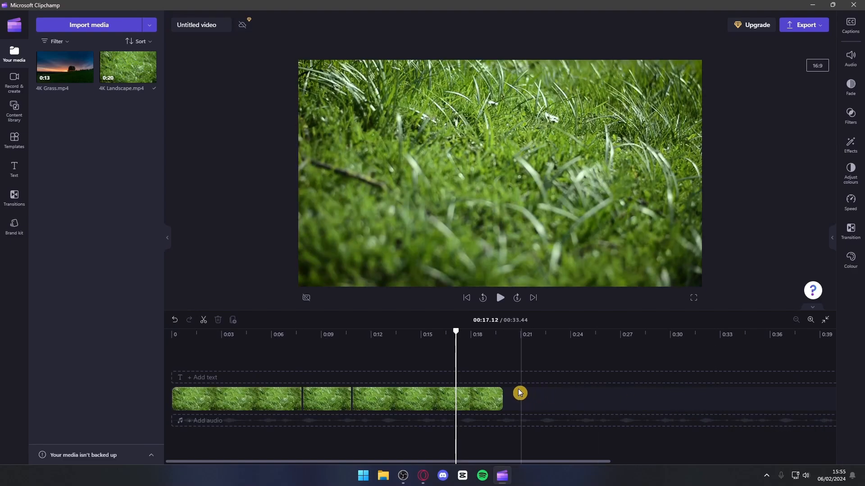
- Play back the rearranged clips from near the end of the first piece
{"action": "left_click_drag", "start_coordinate": [453, 357], "coordinate": [291, 367]}
{"action": "key", "text": "space"}
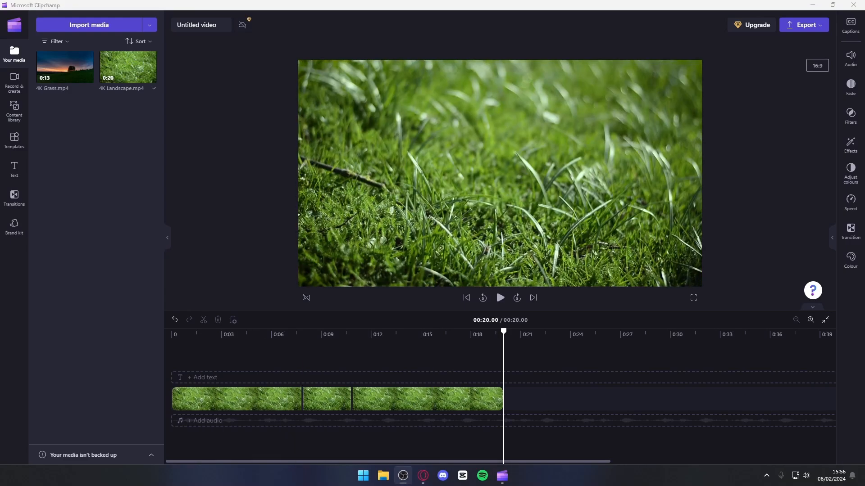
{"action": "mouse_move", "coordinate": [76, 67]}
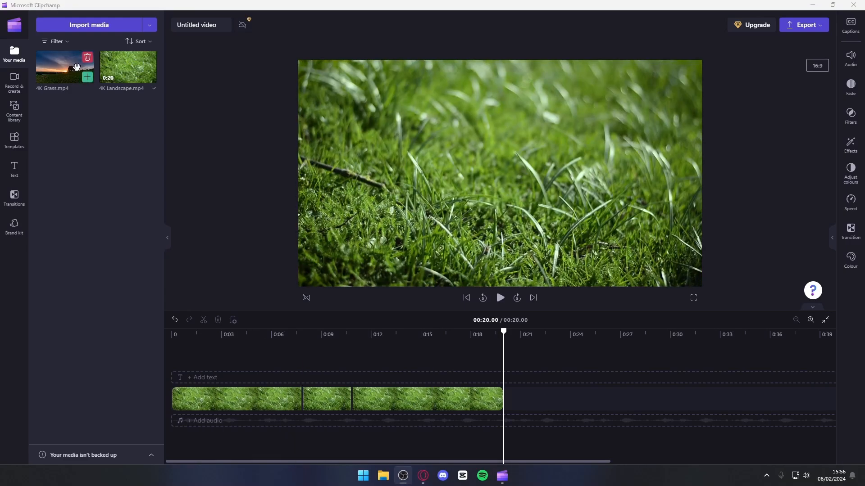
- Select all three landscape pieces on the timeline and group them together
{"action": "left_click", "coordinate": [438, 410]}
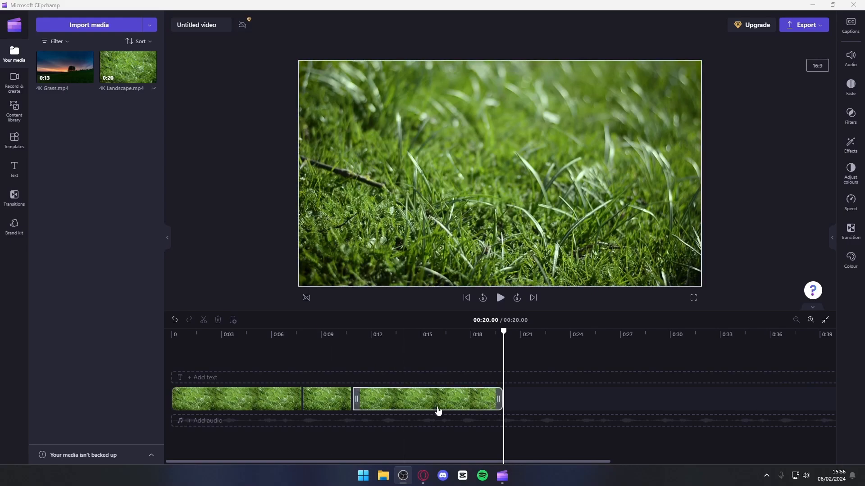
{"action": "left_click", "coordinate": [516, 392]}
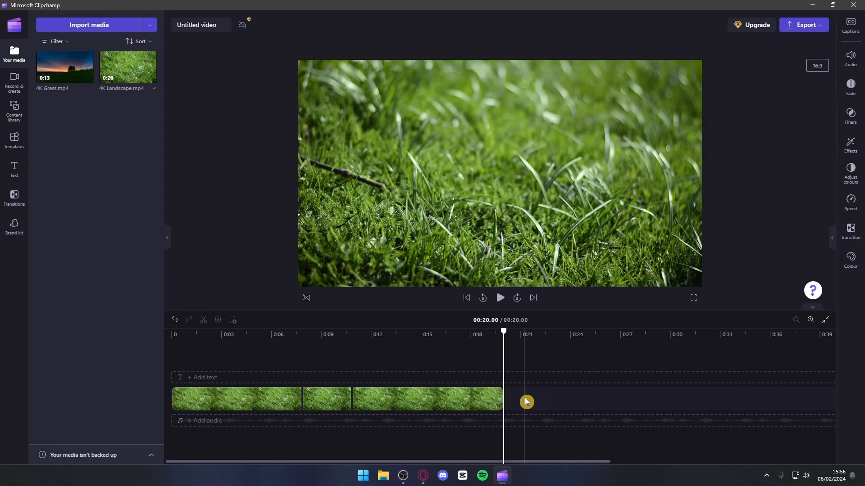
{"action": "left_click_drag", "start_coordinate": [526, 402], "coordinate": [255, 405]}
{"action": "right_click", "coordinate": [486, 403]}
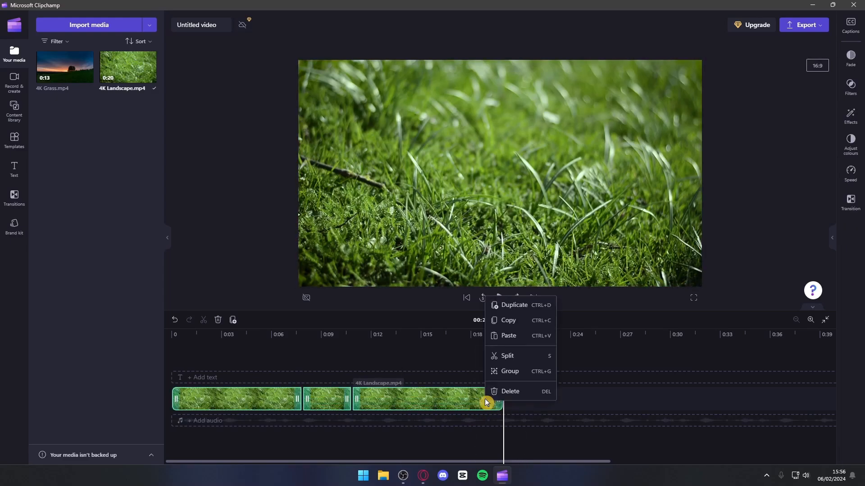
{"action": "left_click", "coordinate": [517, 374]}
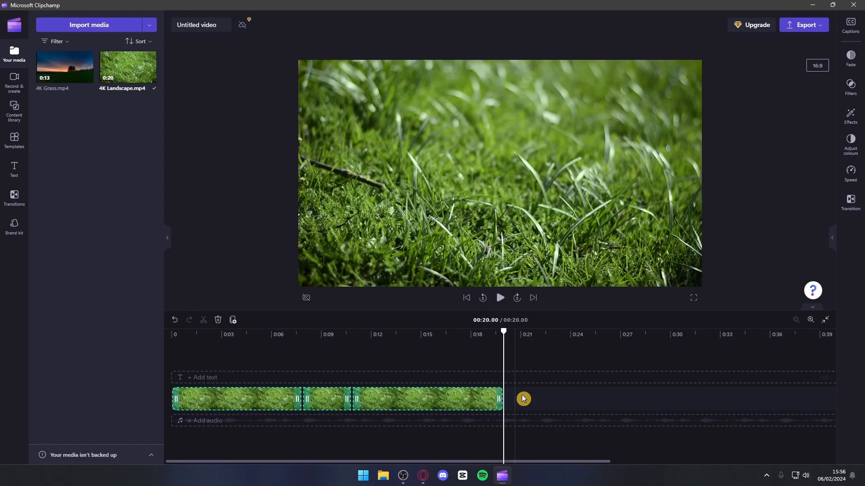
{"action": "mouse_move", "coordinate": [454, 400]}
{"action": "left_mouse_down"}
{"action": "mouse_move", "coordinate": [588, 401]}
{"action": "mouse_move", "coordinate": [444, 401]}
{"action": "mouse_move", "coordinate": [454, 401]}
{"action": "left_mouse_up"}
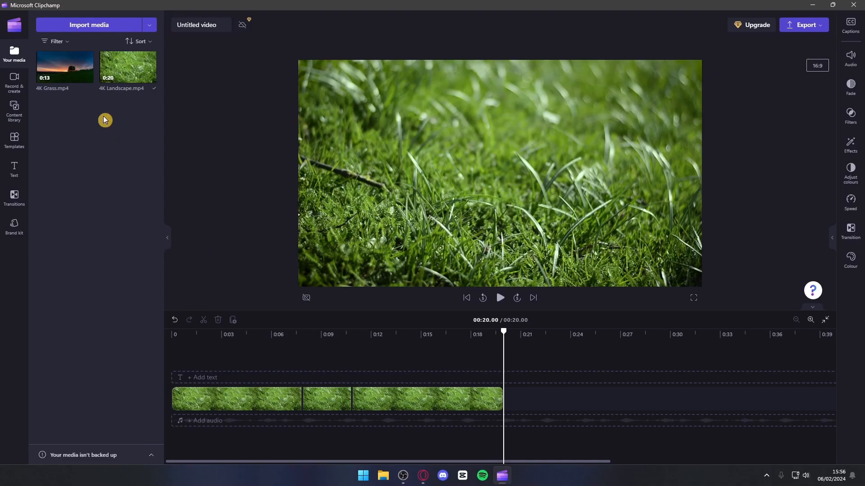
- Add 4K Grass.mp4 directly after the grouped landscape clips and set the playhead just before the join, at about 18.78 seconds
{"action": "mouse_move", "coordinate": [46, 68]}
{"action": "left_click_drag", "start_coordinate": [46, 68], "coordinate": [506, 398]}
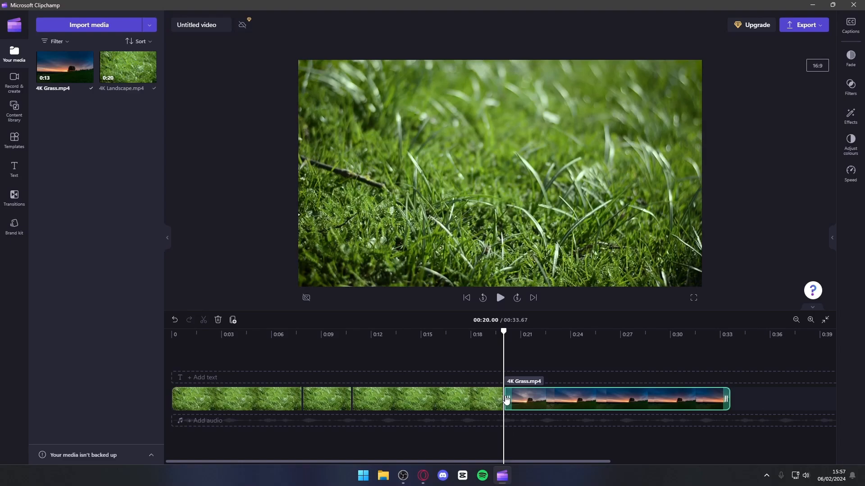
{"action": "left_click", "coordinate": [512, 351]}
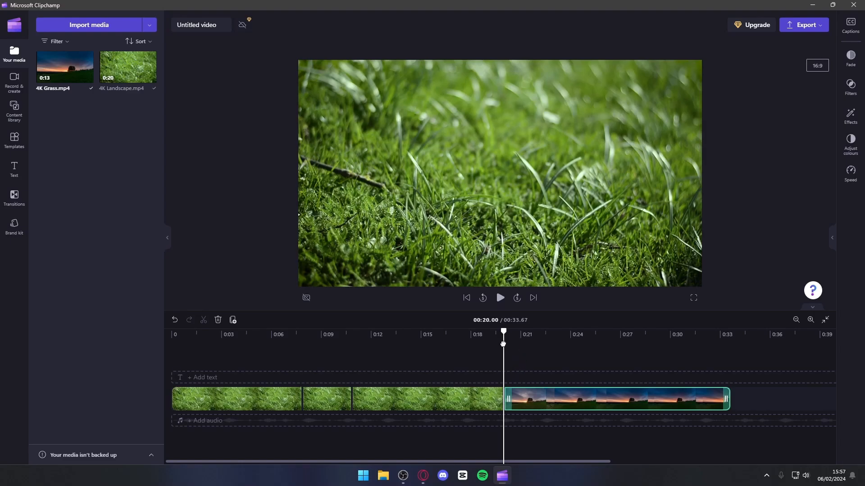
{"action": "left_click_drag", "start_coordinate": [503, 344], "coordinate": [483, 347]}
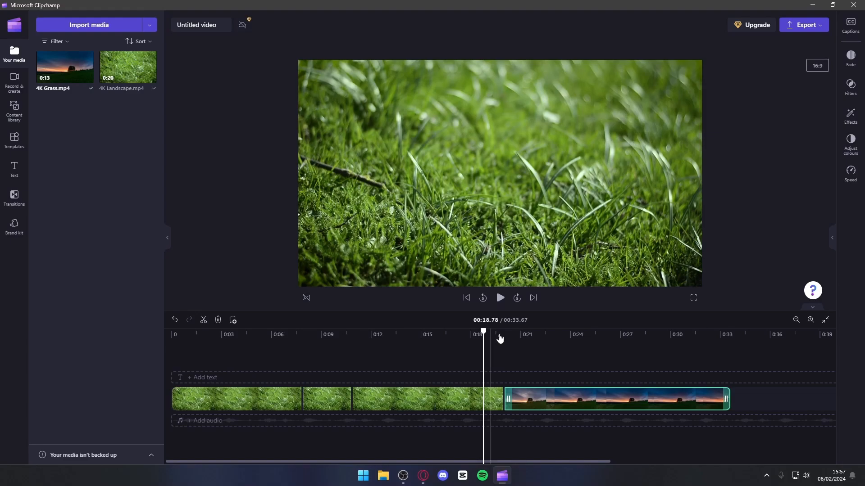
- Play back the cut from the landscape pieces into 4K Grass.mp4, and return the playhead to about 19.13 seconds
{"action": "left_click", "coordinate": [504, 300]}
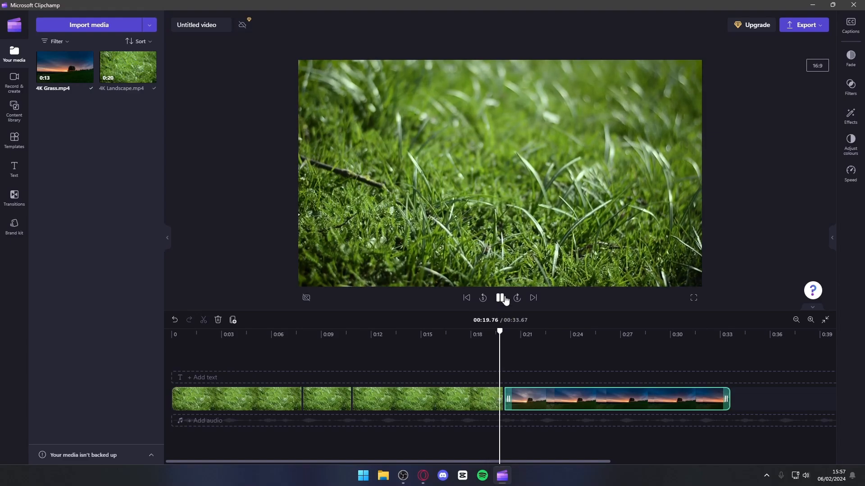
{"action": "left_click", "coordinate": [504, 300]}
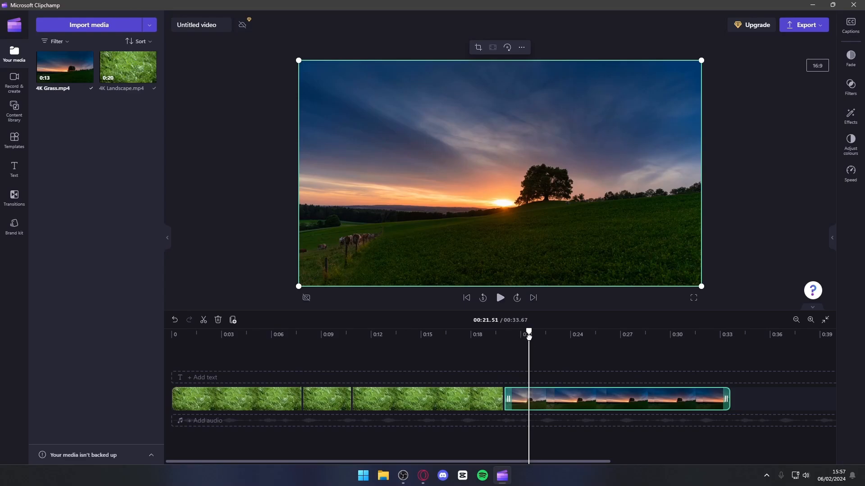
{"action": "left_click_drag", "start_coordinate": [529, 337], "coordinate": [489, 337]}
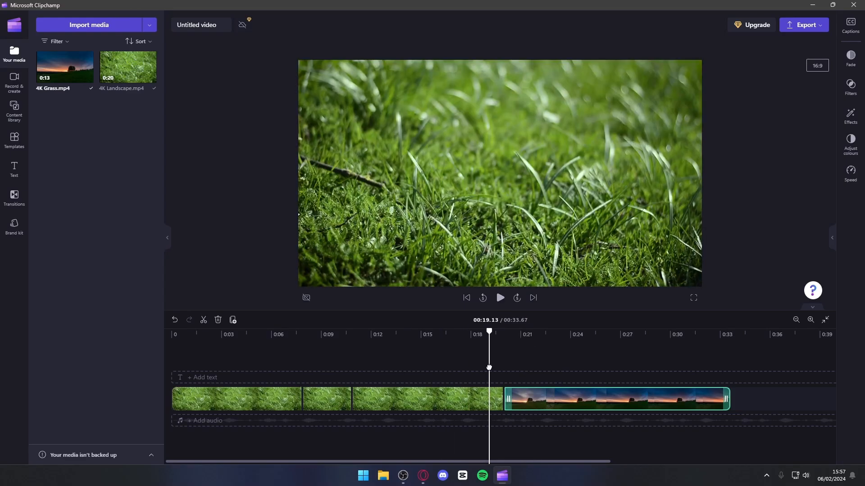
- Add a transition at the join between the last landscape piece and 4K Grass.mp4
{"action": "left_click", "coordinate": [811, 319]}
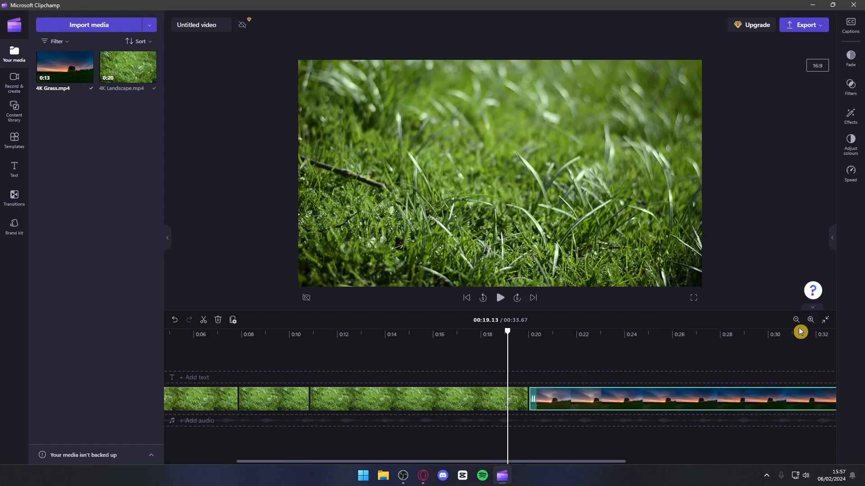
{"action": "left_click_drag", "start_coordinate": [508, 347], "coordinate": [569, 349]}
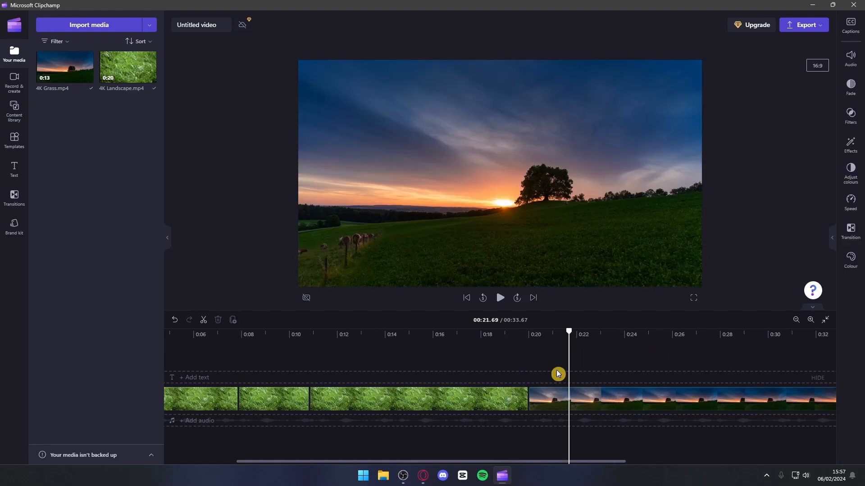
{"action": "mouse_move", "coordinate": [528, 408]}
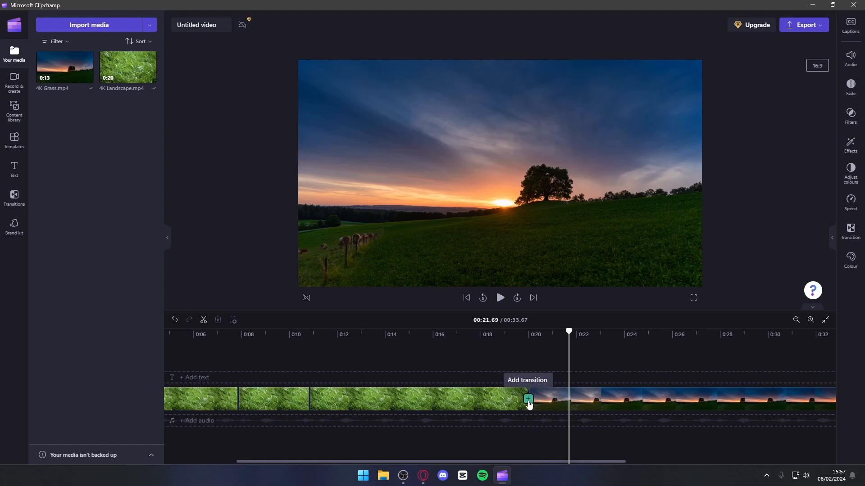
{"action": "left_click", "coordinate": [529, 399]}
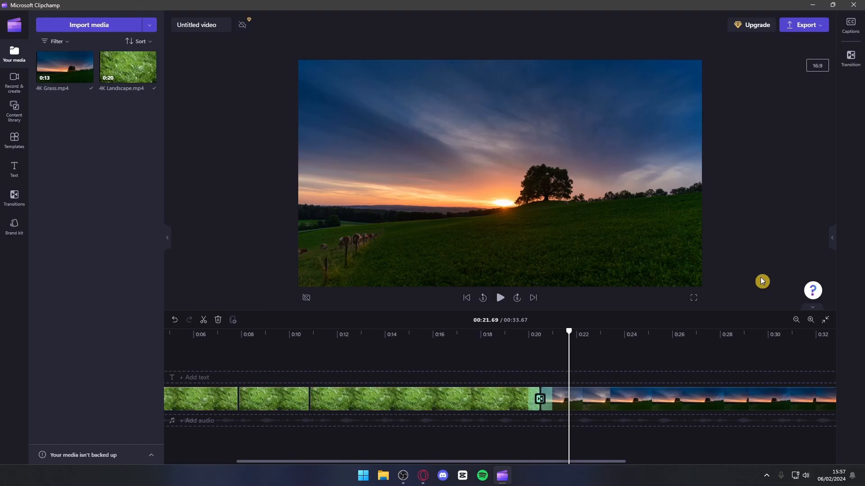
- Change the transition at the join to Cross blur and set its duration to 1.8
{"action": "left_click", "coordinate": [833, 238]}
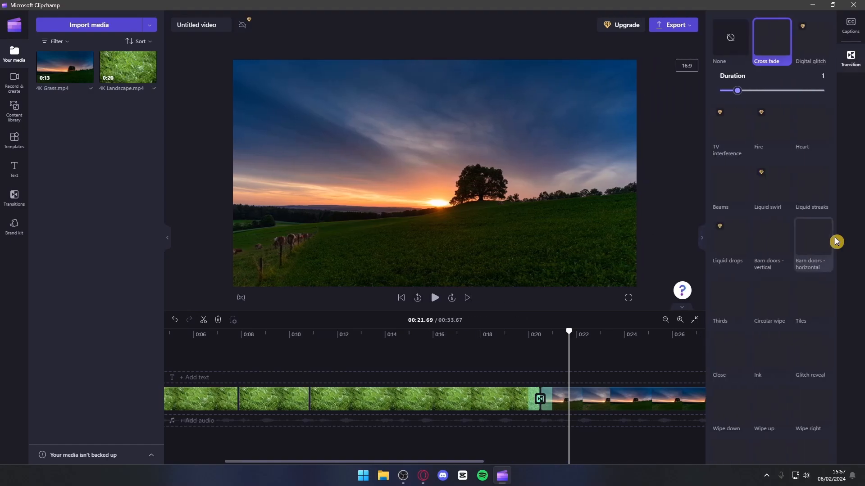
{"action": "scroll", "coordinate": [785, 217], "scroll_direction": "down", "scroll_amount": 3}
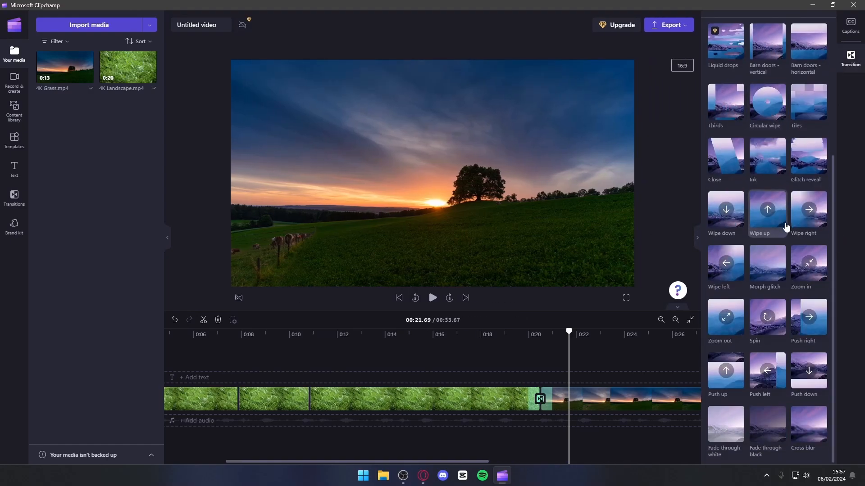
{"action": "left_click", "coordinate": [799, 441]}
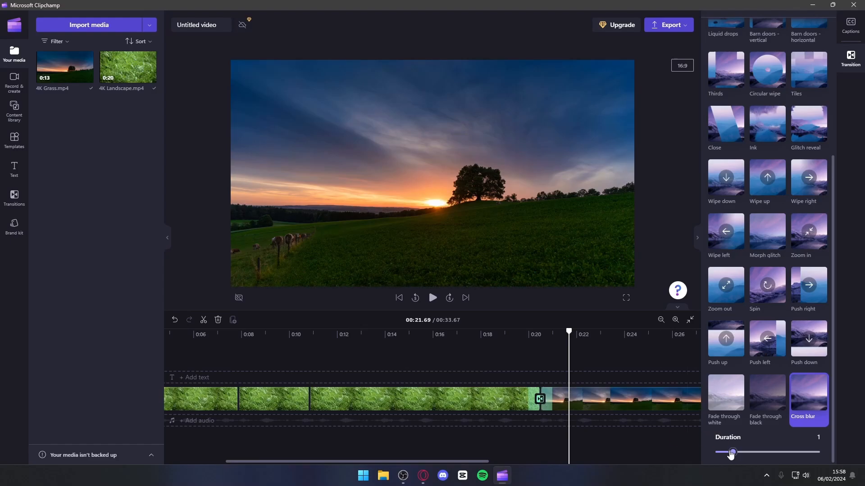
{"action": "left_click_drag", "start_coordinate": [734, 454], "coordinate": [753, 459]}
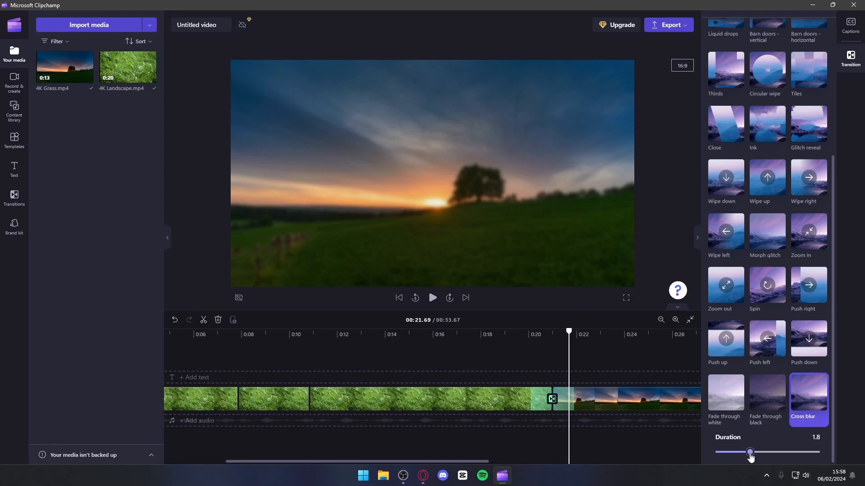
{"action": "mouse_move", "coordinate": [750, 452]}
{"action": "left_mouse_down"}
{"action": "mouse_move", "coordinate": [790, 456]}
{"action": "mouse_move", "coordinate": [734, 456]}
{"action": "mouse_move", "coordinate": [749, 454]}
{"action": "left_mouse_up"}
- Play back the Cross blur transition from just before the join
{"action": "left_click_drag", "start_coordinate": [568, 354], "coordinate": [563, 355]}
{"action": "left_click", "coordinate": [432, 306]}
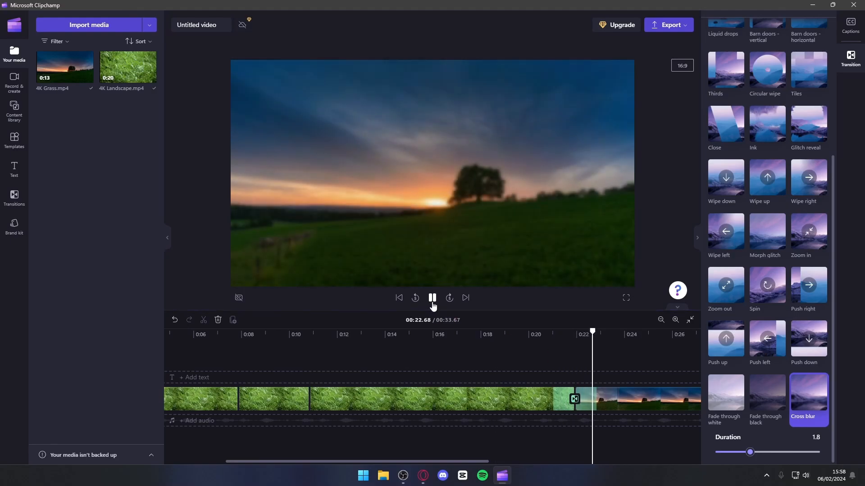
{"action": "left_click", "coordinate": [616, 337]}
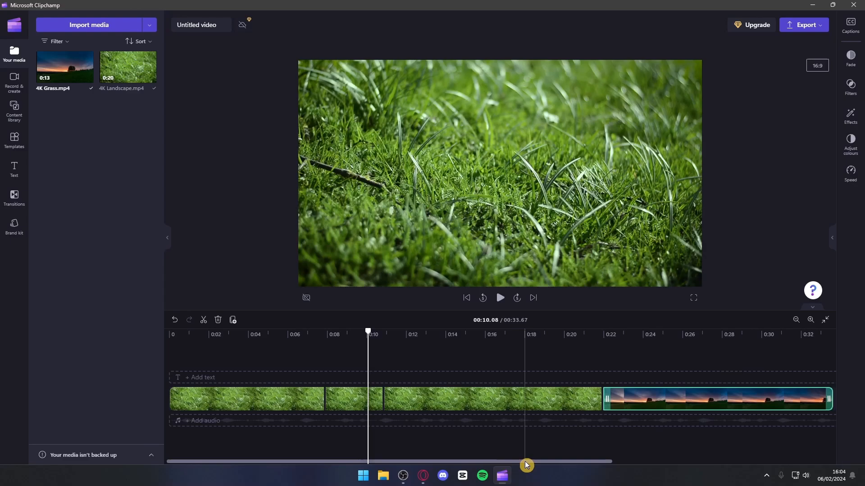
- Move 4K Grass.mp4 to a track above the landscape pieces, starting at about 11 seconds, and play back from just before it
{"action": "left_click_drag", "start_coordinate": [527, 462], "coordinate": [577, 471]}
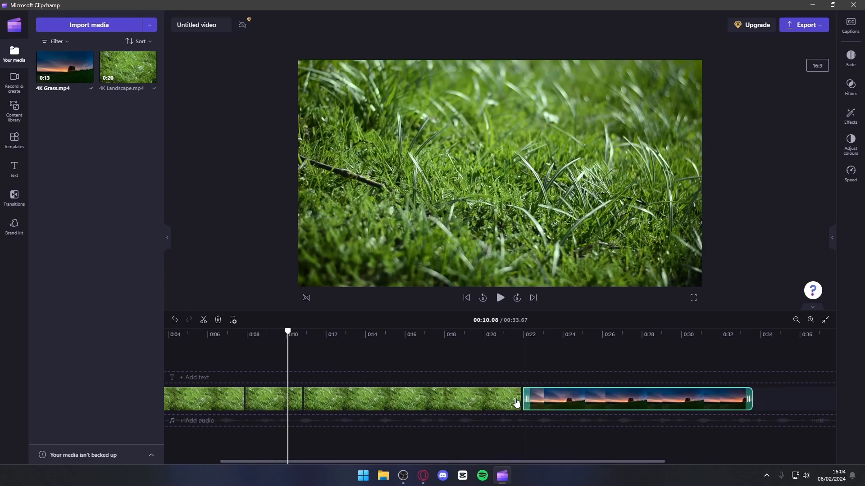
{"action": "left_click_drag", "start_coordinate": [558, 406], "coordinate": [343, 380]}
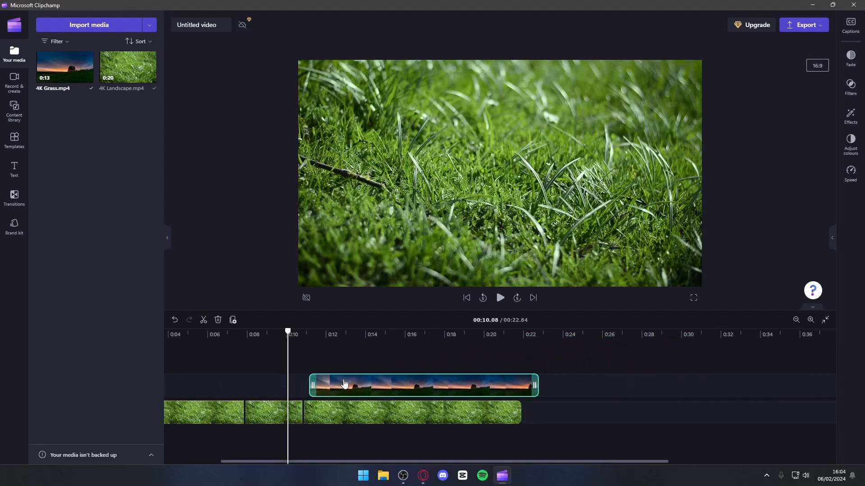
{"action": "mouse_move", "coordinate": [288, 354]}
{"action": "left_mouse_down"}
{"action": "mouse_move", "coordinate": [302, 353]}
{"action": "mouse_move", "coordinate": [294, 353]}
{"action": "left_mouse_up"}
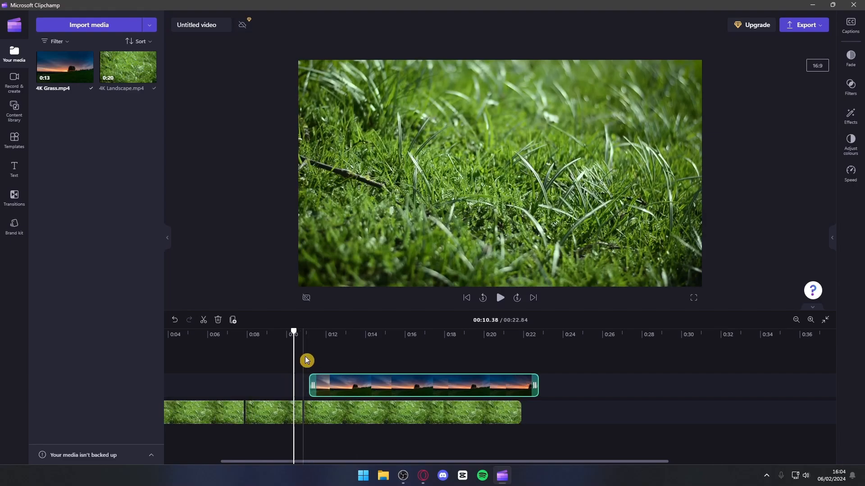
{"action": "key", "text": "space"}
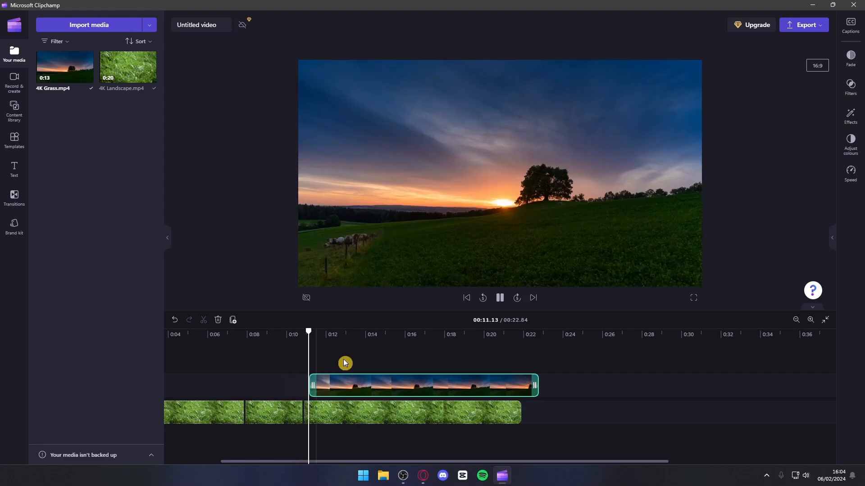
- Shrink the 4K Grass.mp4 overlay to about 30% of the frame width and place it slightly above and left of the preview's centre
{"action": "left_click", "coordinate": [471, 236]}
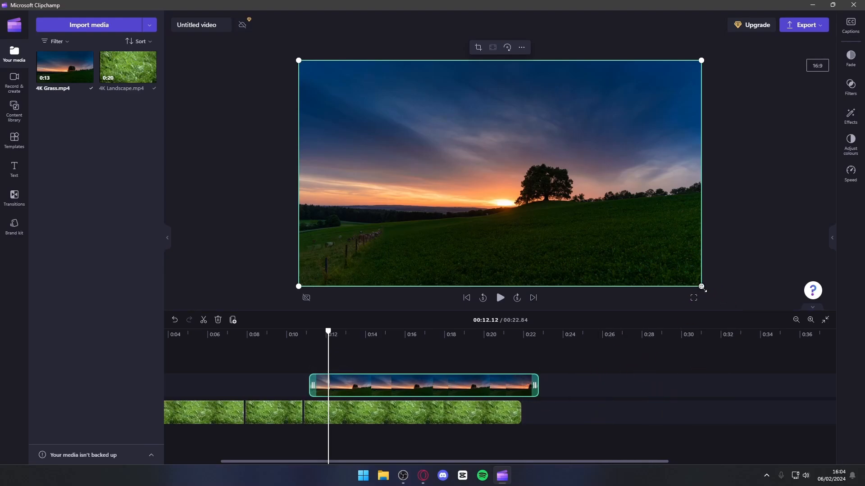
{"action": "left_click_drag", "start_coordinate": [701, 287], "coordinate": [418, 126]}
{"action": "left_click_drag", "start_coordinate": [368, 91], "coordinate": [475, 137]}
- Play back the small picture-in-picture overlay from just before it starts
{"action": "left_click", "coordinate": [325, 344]}
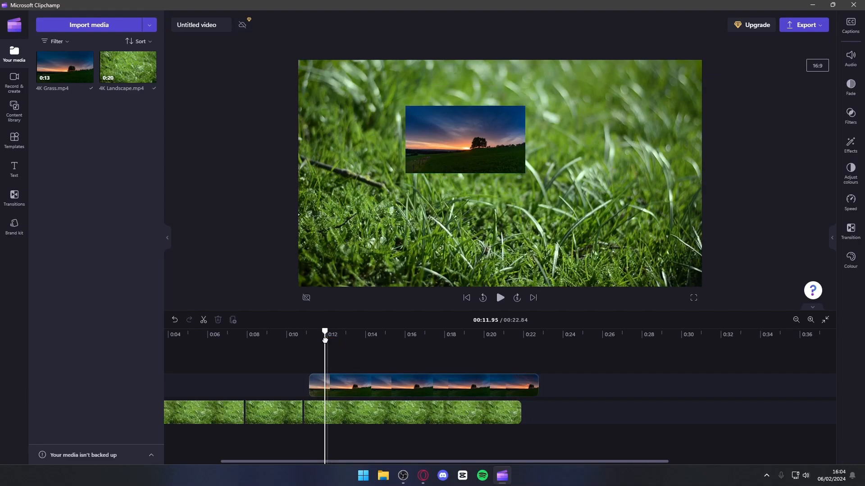
{"action": "left_click_drag", "start_coordinate": [325, 344], "coordinate": [300, 352]}
{"action": "key", "text": "space"}
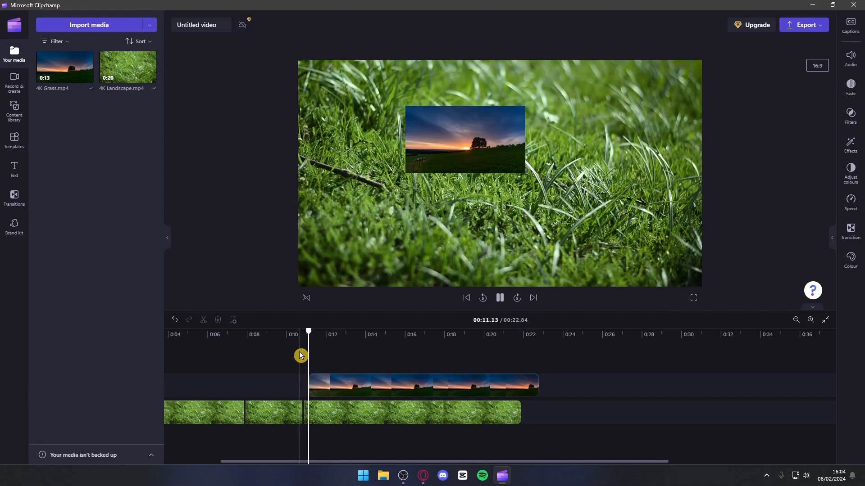
- Pause playback, enlarge the 4K Grass.mp4 overlay to about three quarters of the frame width and centre it horizontally over the landscape clip
{"action": "left_click", "coordinate": [483, 144]}
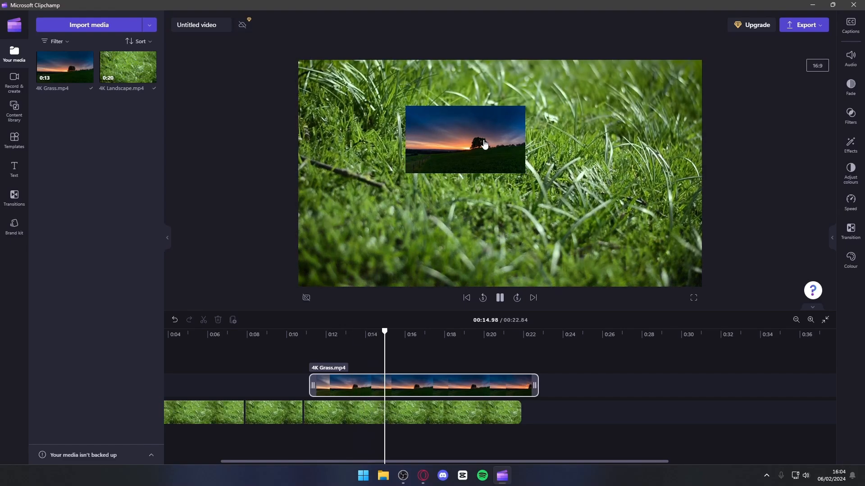
{"action": "left_click_drag", "start_coordinate": [484, 144], "coordinate": [531, 211]}
{"action": "key", "text": "space"}
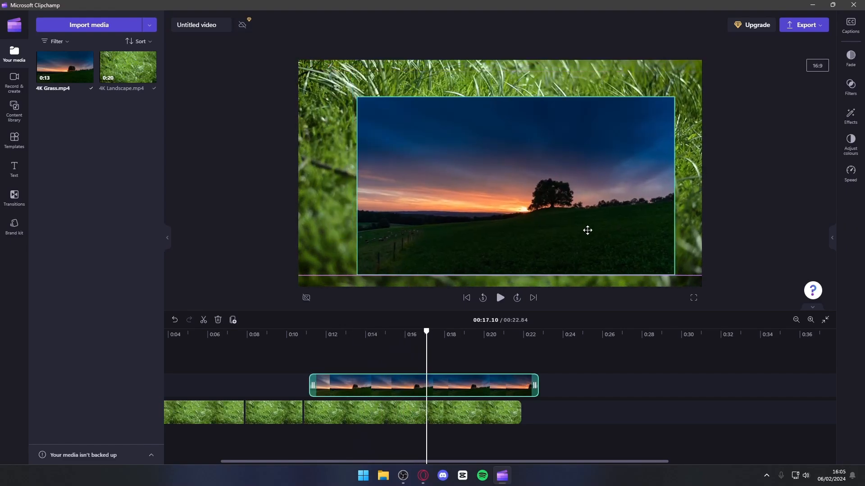
{"action": "left_click_drag", "start_coordinate": [587, 230], "coordinate": [621, 227]}
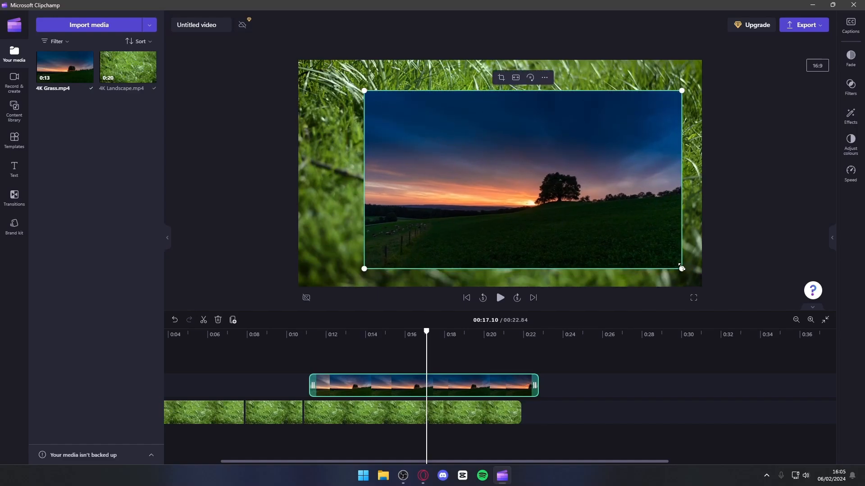
{"action": "mouse_move", "coordinate": [680, 267]}
{"action": "left_mouse_down"}
{"action": "mouse_move", "coordinate": [564, 201]}
{"action": "mouse_move", "coordinate": [676, 262]}
{"action": "left_mouse_up"}
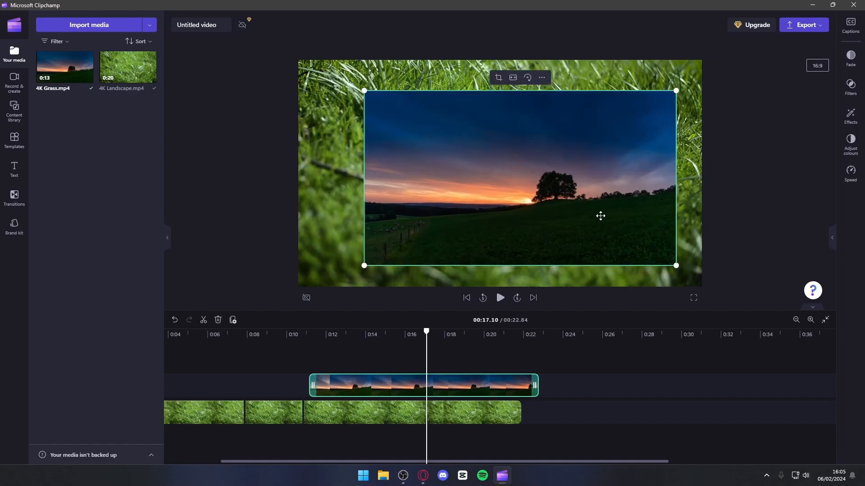
{"action": "left_click_drag", "start_coordinate": [600, 214], "coordinate": [581, 212]}
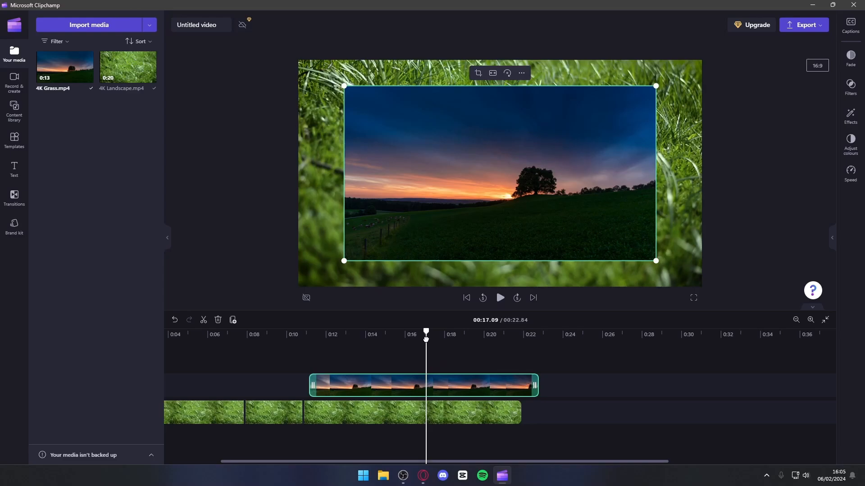
{"action": "left_click_drag", "start_coordinate": [425, 340], "coordinate": [551, 411]}
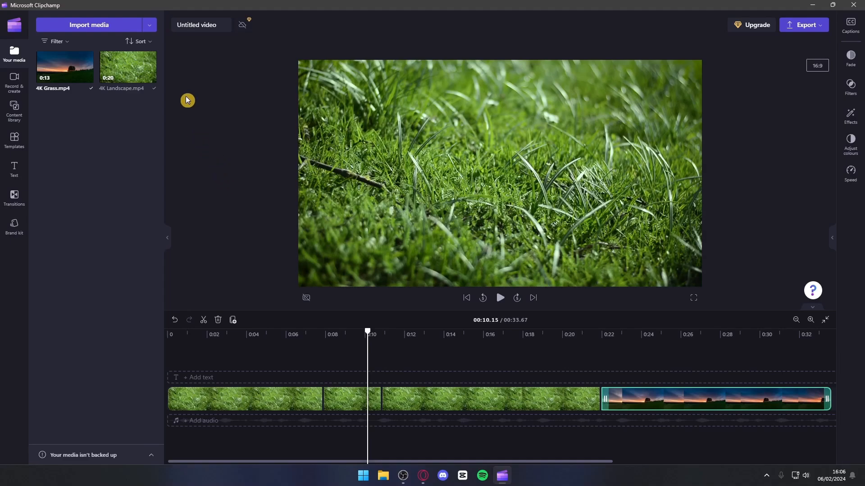
- Import the Royalty Free Calm Piano Music file from the Content Creation > Audio > Music folder on HDD (D:)
{"action": "left_click", "coordinate": [88, 28]}
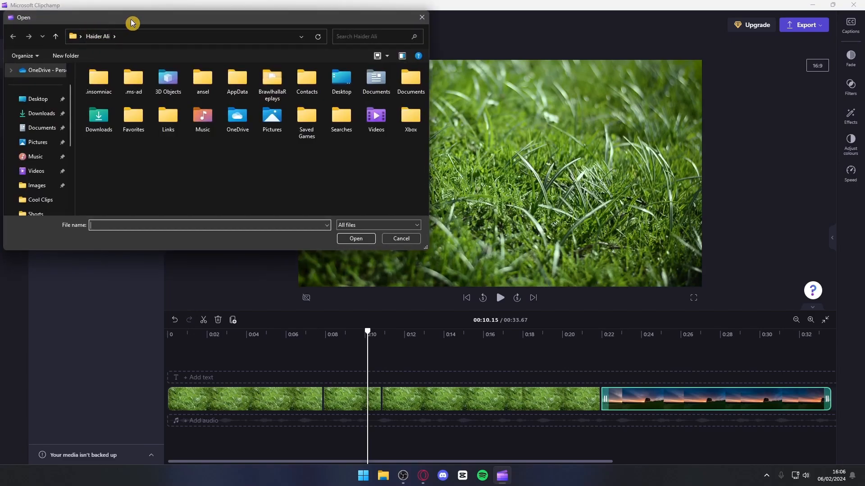
{"action": "left_click_drag", "start_coordinate": [133, 23], "coordinate": [159, 41]}
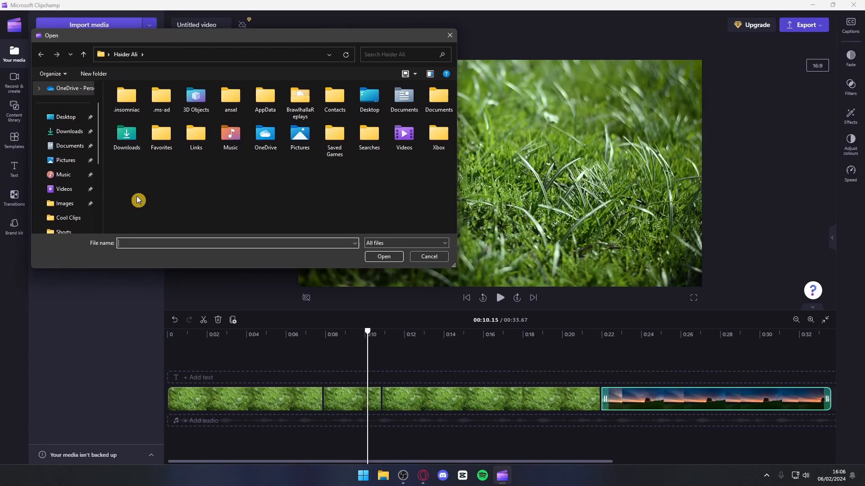
{"action": "scroll", "coordinate": [85, 201], "scroll_direction": "down", "scroll_amount": 3}
{"action": "left_click", "coordinate": [70, 189]}
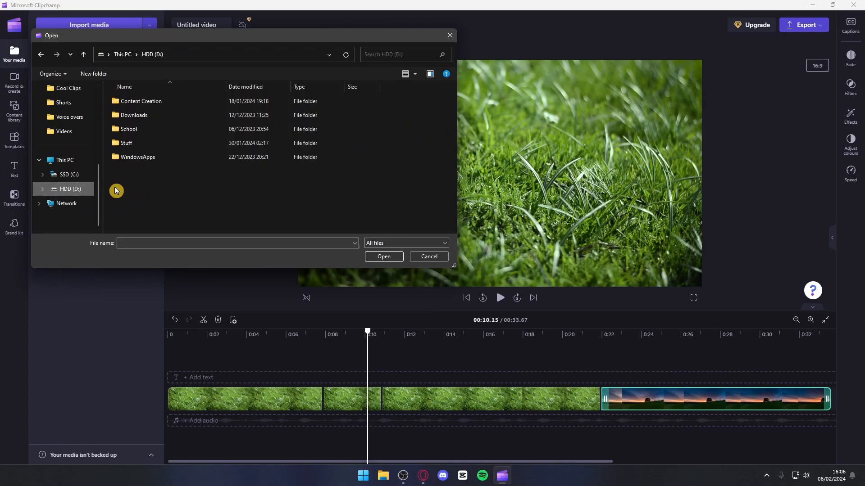
{"action": "double_click", "coordinate": [145, 102]}
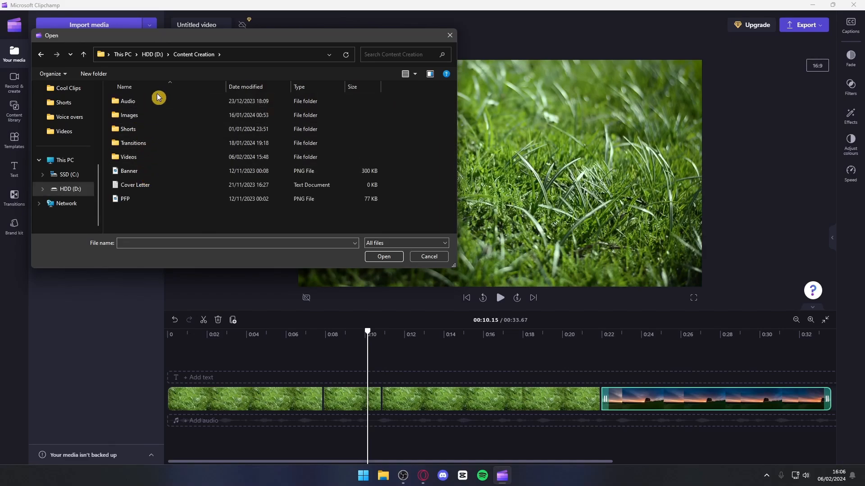
{"action": "double_click", "coordinate": [158, 97]}
{"action": "double_click", "coordinate": [151, 103]}
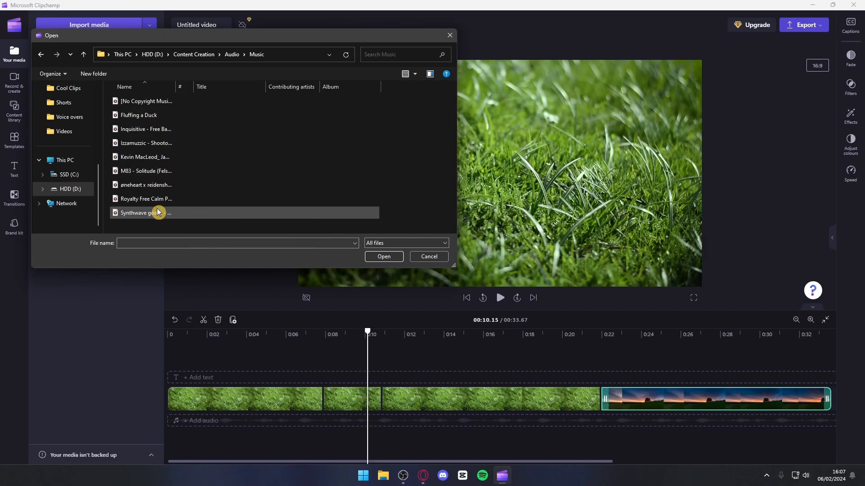
{"action": "left_click", "coordinate": [170, 200]}
{"action": "double_click", "coordinate": [171, 200]}
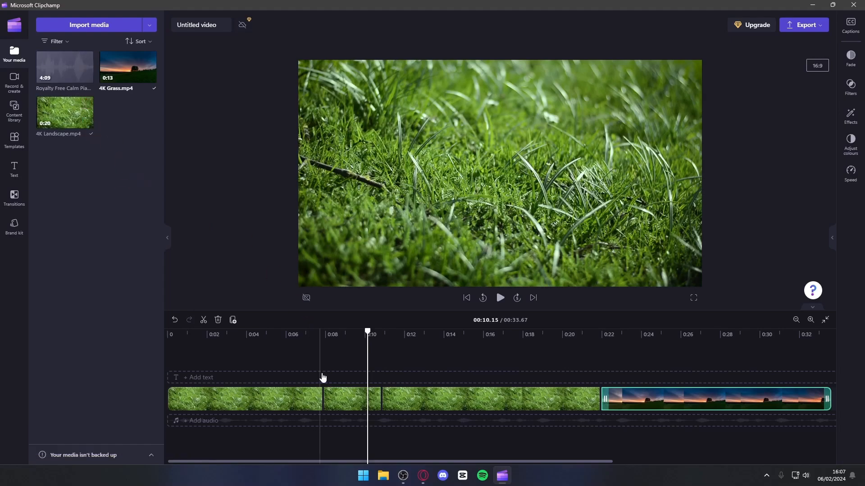
- Add the Royalty Free Calm Piano Music track beneath the video clips from the start of the timeline
{"action": "left_click_drag", "start_coordinate": [222, 461], "coordinate": [248, 469]}
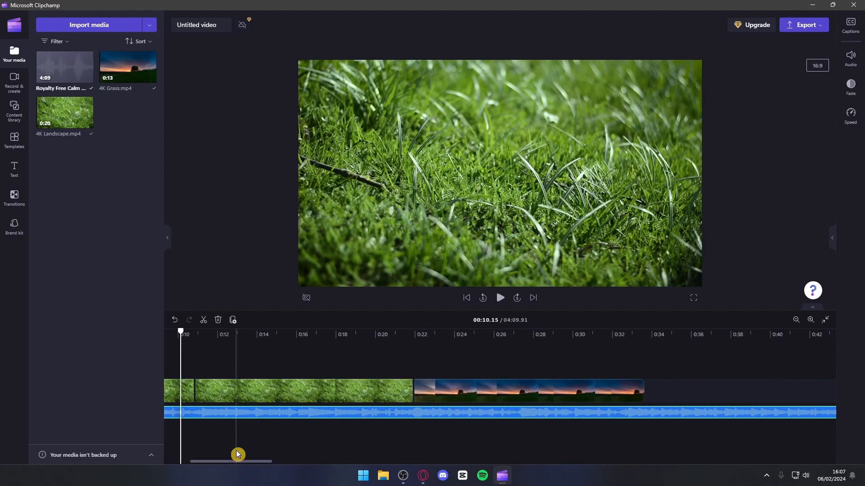
{"action": "left_click_drag", "start_coordinate": [236, 461], "coordinate": [208, 465]}
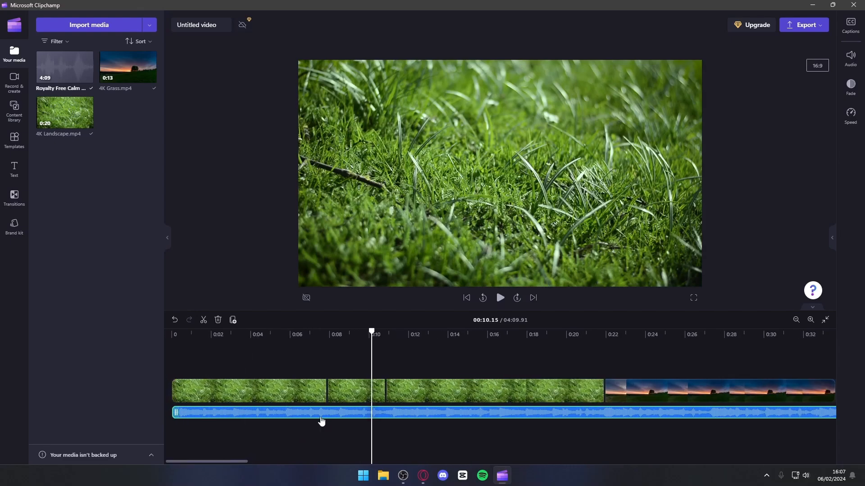
- Lower the volume of the Royalty Free Calm Piano Music track
{"action": "left_click", "coordinate": [861, 61]}
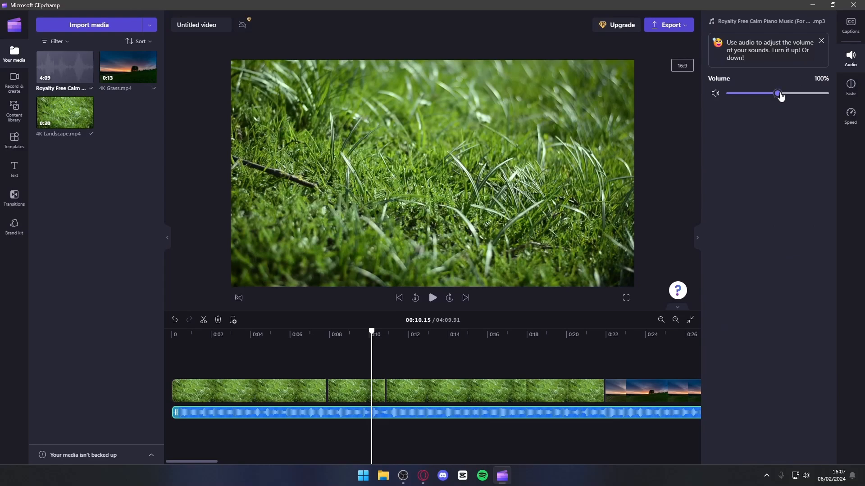
{"action": "left_click_drag", "start_coordinate": [780, 94], "coordinate": [753, 98]}
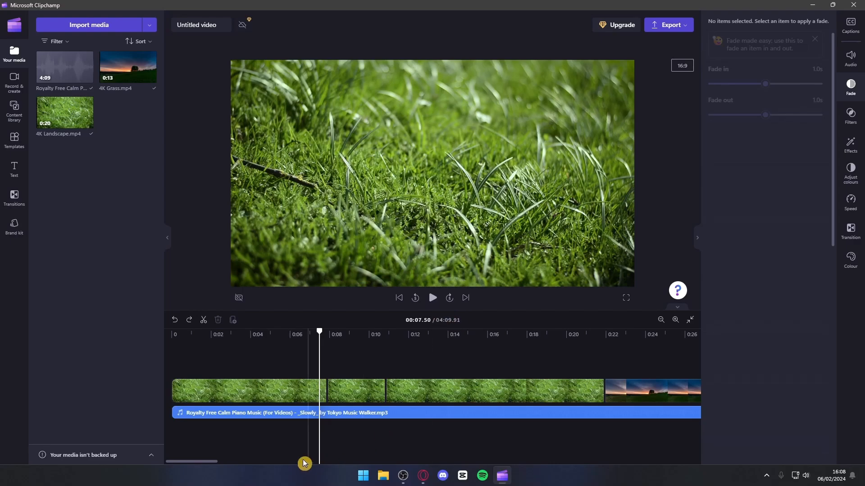
- Split the piano music track at 00:33.61, exactly where the last video clip ends
{"action": "left_click_drag", "start_coordinate": [204, 463], "coordinate": [259, 469]}
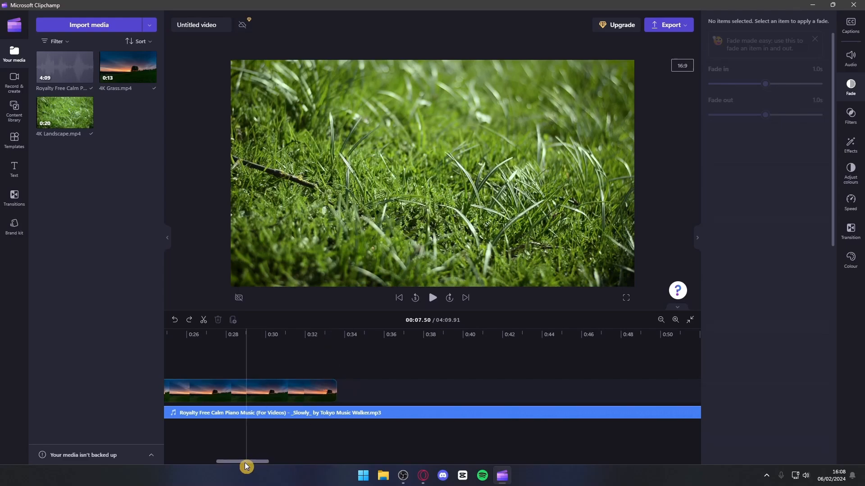
{"action": "left_click_drag", "start_coordinate": [246, 462], "coordinate": [247, 463]}
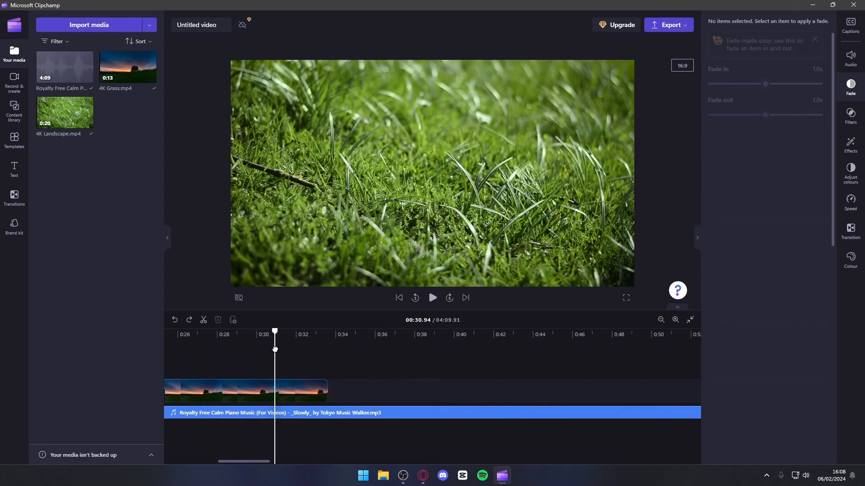
{"action": "left_click", "coordinate": [275, 356]}
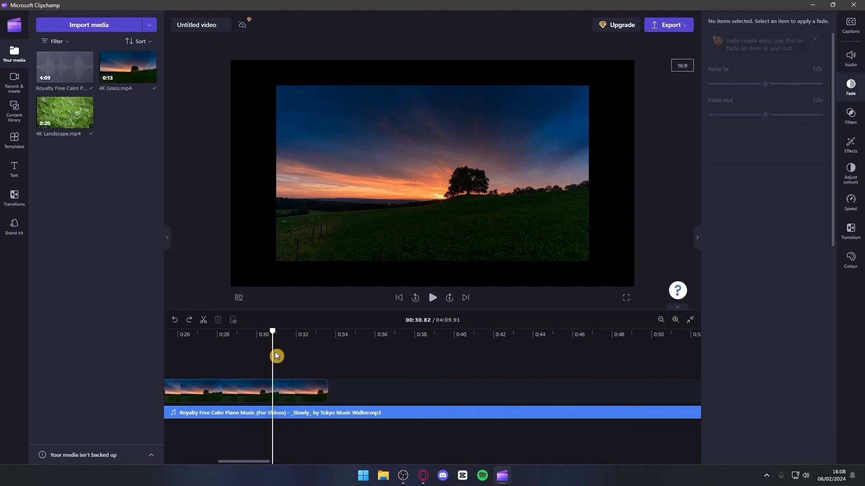
{"action": "left_click", "coordinate": [320, 363]}
{"action": "left_click_drag", "start_coordinate": [325, 360], "coordinate": [327, 363]}
{"action": "key", "text": "s"}
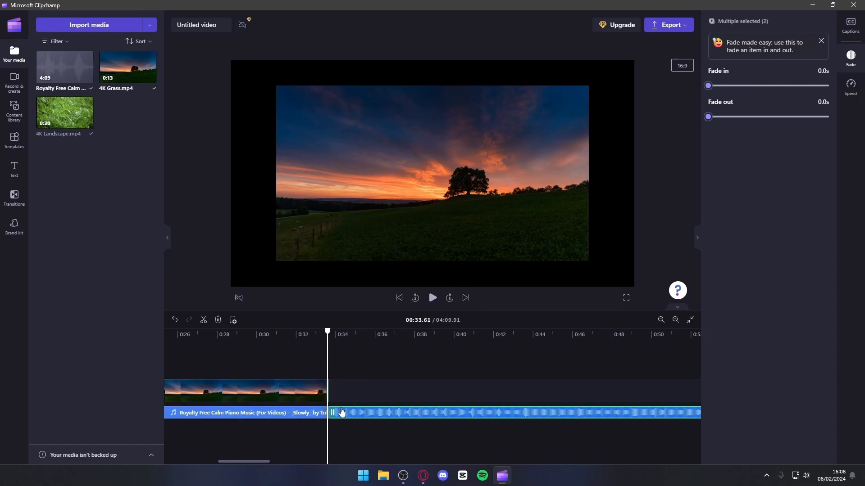
- Delete the excess piano music after the split so the track ends together with the video
{"action": "right_click", "coordinate": [346, 414]}
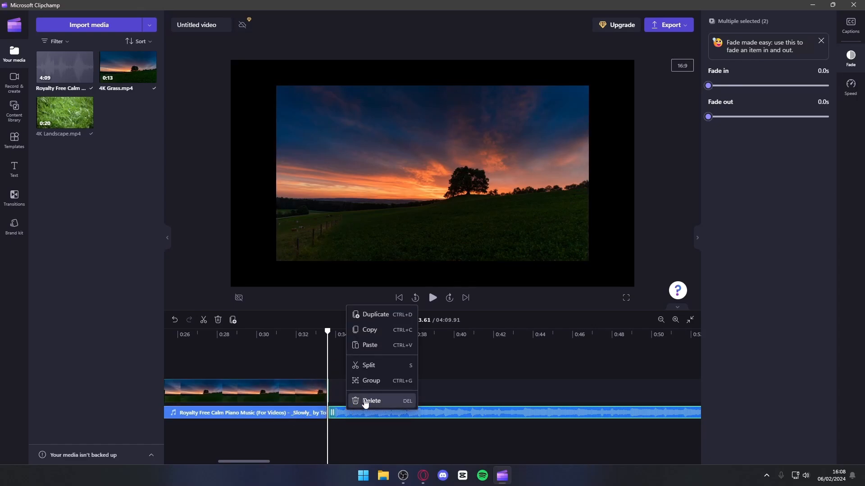
{"action": "left_click", "coordinate": [363, 403]}
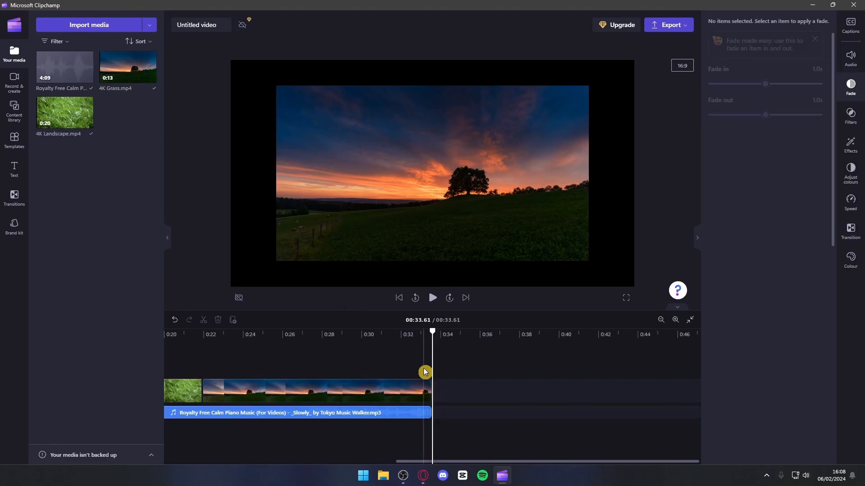
{"action": "left_click_drag", "start_coordinate": [431, 354], "coordinate": [441, 382]}
{"action": "left_click_drag", "start_coordinate": [433, 461], "coordinate": [277, 463]}
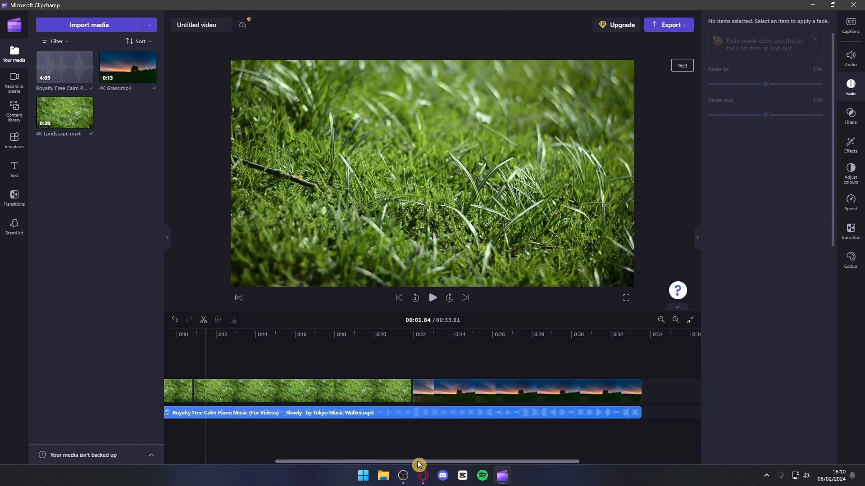
{"action": "left_click_drag", "start_coordinate": [417, 461], "coordinate": [230, 460]}
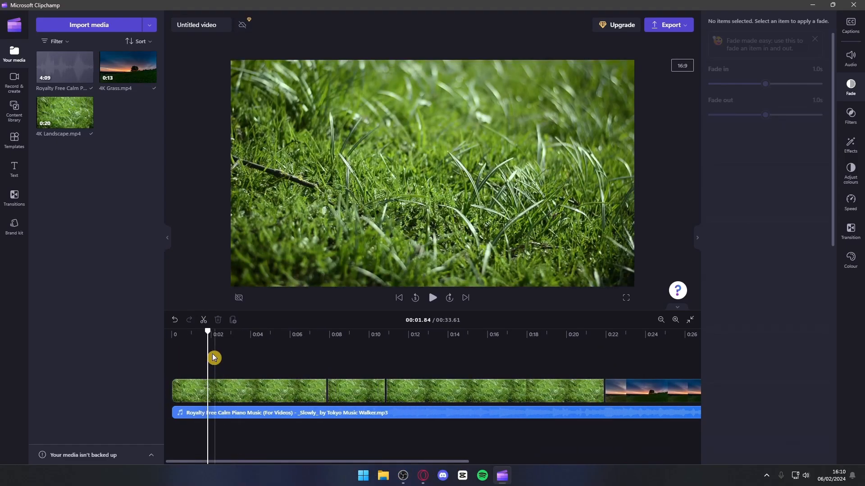
{"action": "left_click_drag", "start_coordinate": [208, 344], "coordinate": [306, 366]}
{"action": "left_click_drag", "start_coordinate": [206, 343], "coordinate": [388, 360]}
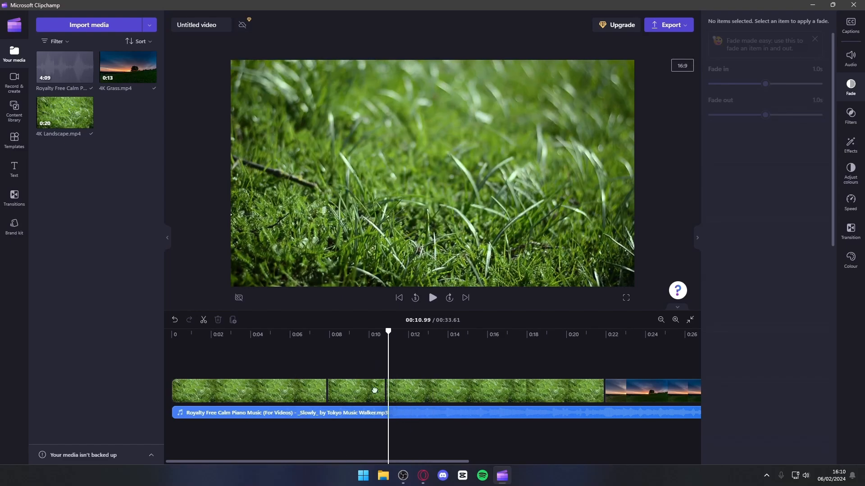
{"action": "left_click", "coordinate": [265, 360]}
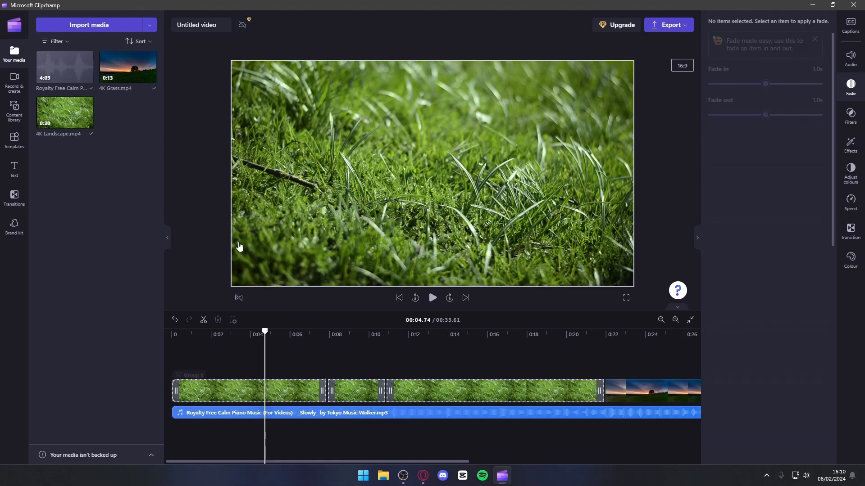
- Rename the untitled video project as Video Demonstration
{"action": "left_click", "coordinate": [223, 35]}
{"action": "left_click", "coordinate": [221, 25]}
{"action": "key", "text": "BackSpace"}
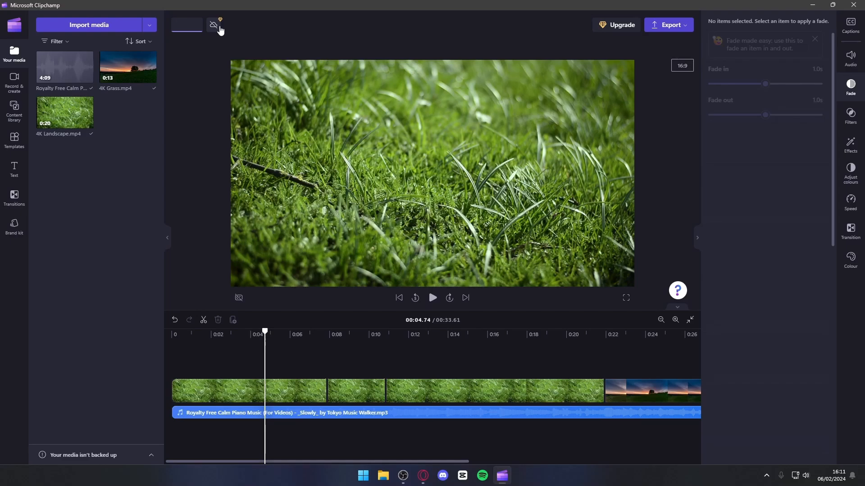
{"action": "type", "text": "Video Demonstration"}
{"action": "left_click", "coordinate": [204, 93]}
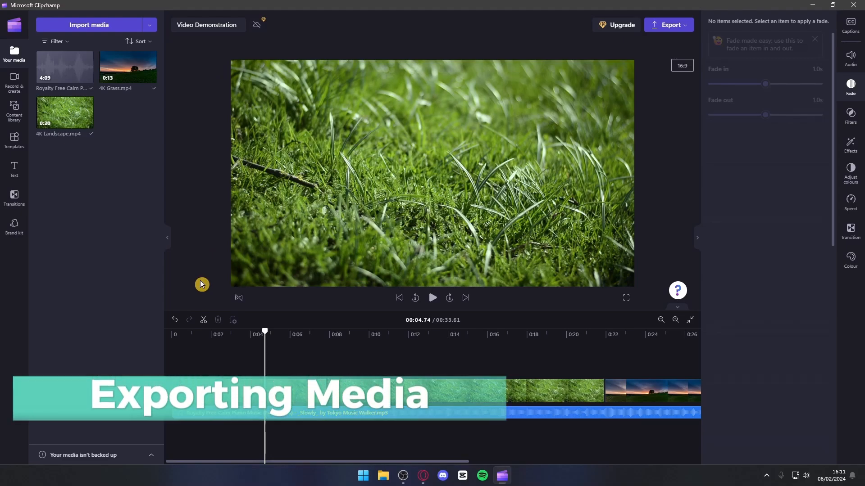
- Export the video in 1080p quality and save it to the Desktop as Video Demonstration - Made with Clipchamp
{"action": "left_click", "coordinate": [669, 31]}
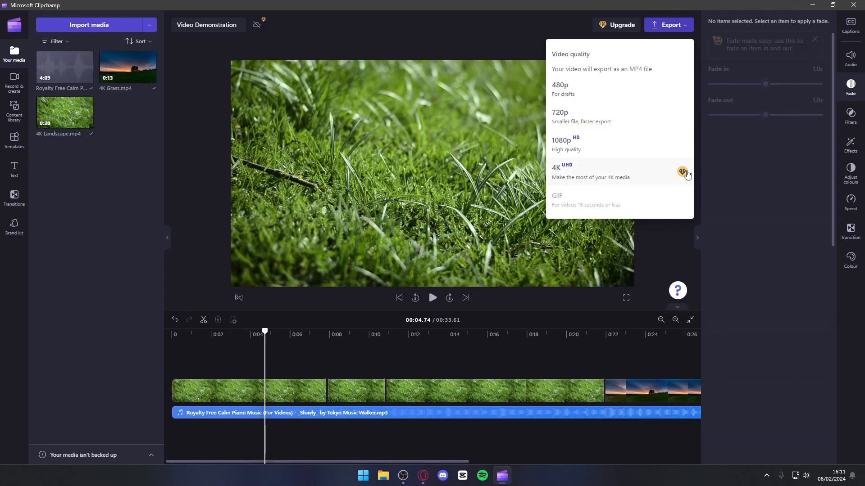
{"action": "left_click", "coordinate": [643, 149]}
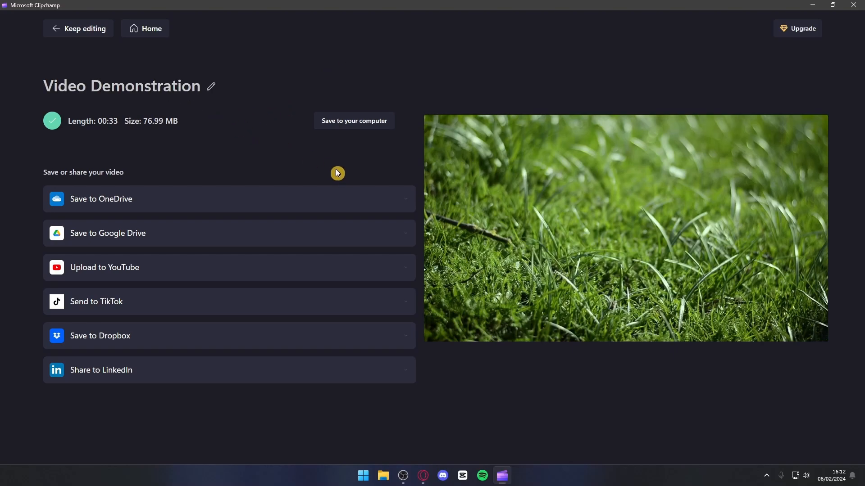
{"action": "left_click", "coordinate": [343, 125]}
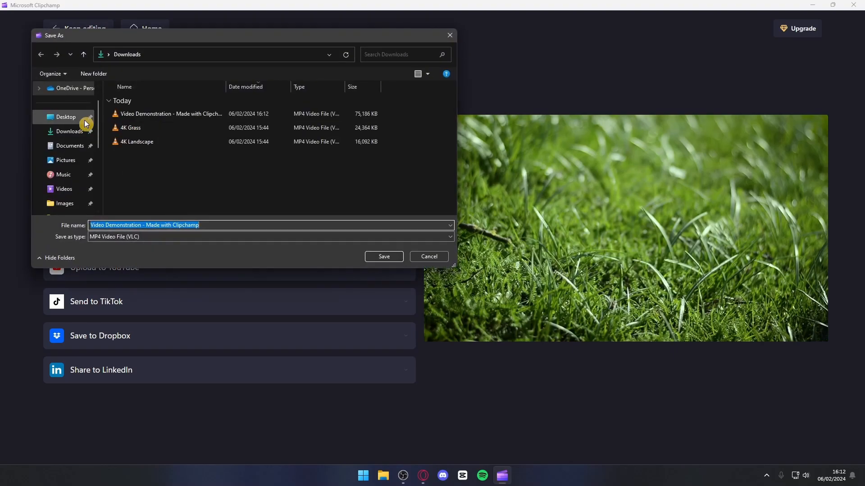
{"action": "left_click", "coordinate": [83, 120]}
{"action": "left_click", "coordinate": [289, 200]}
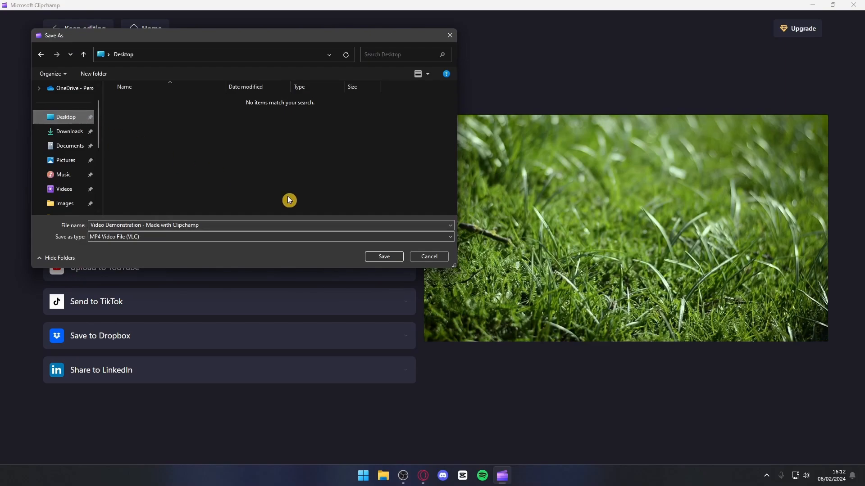
{"action": "left_click", "coordinate": [390, 255]}
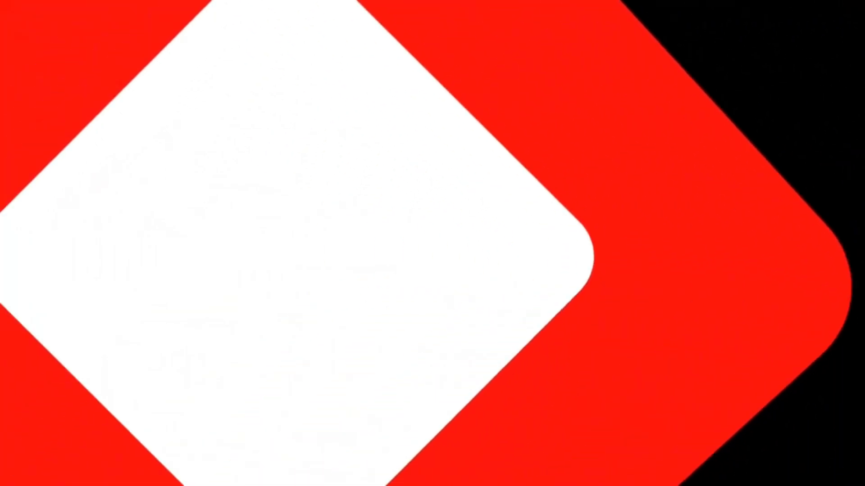